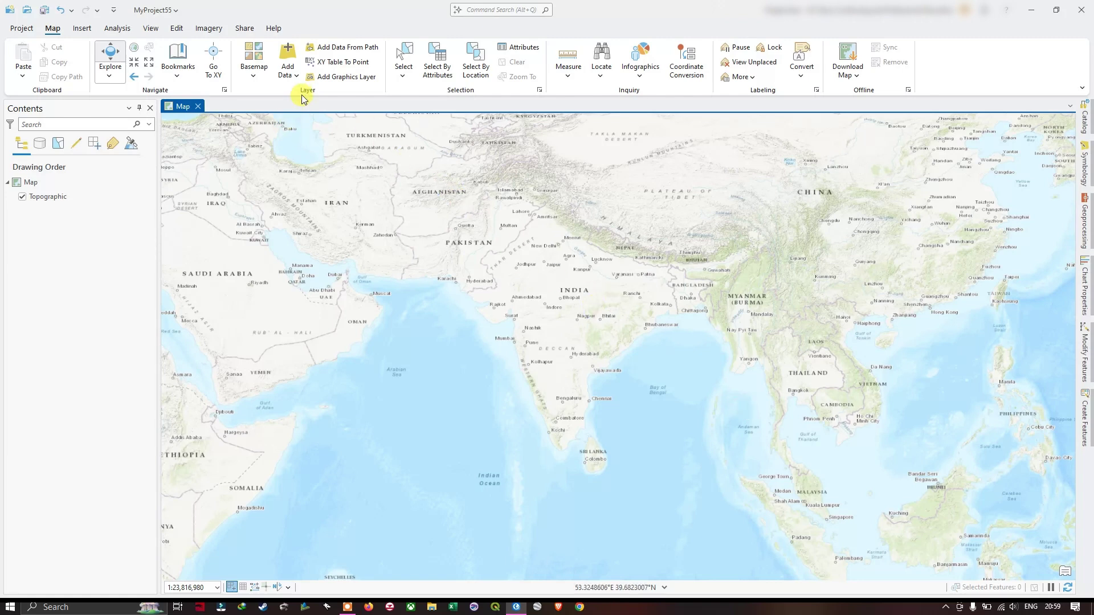
- Add Building.shp from the Building folder to the map as the Building layer
left_click(294, 61)
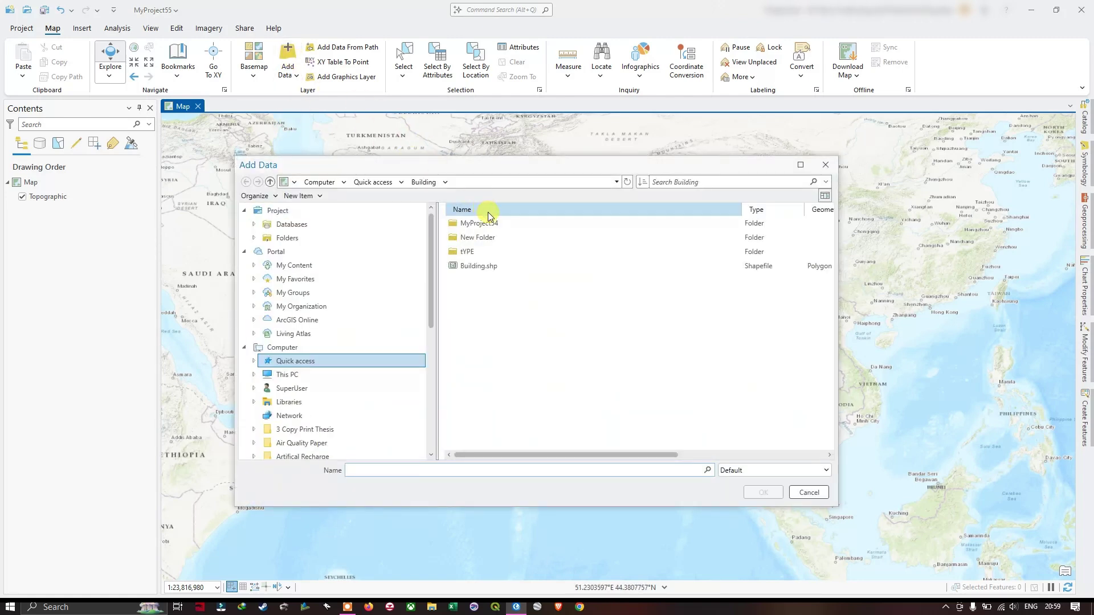
left_click(500, 265)
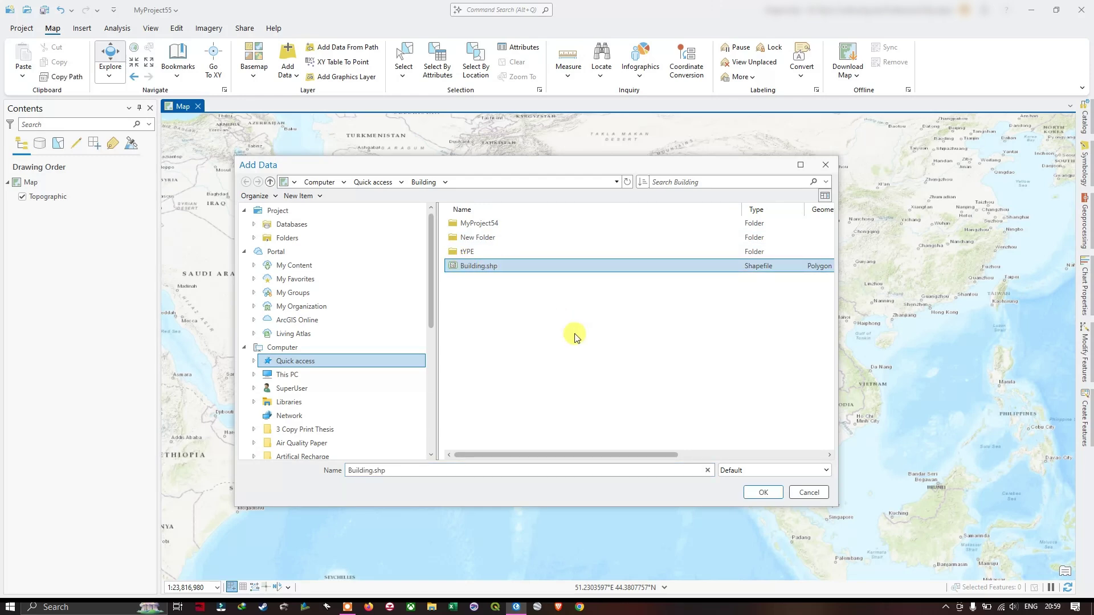
left_click(762, 492)
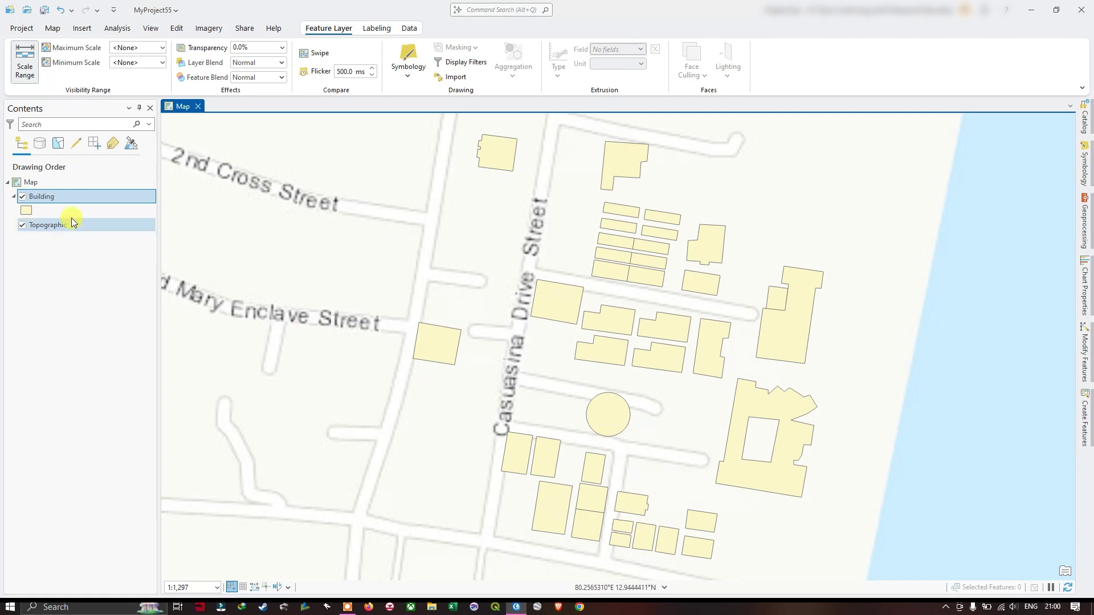
left_click(74, 200)
right_click(74, 201)
left_click(91, 194)
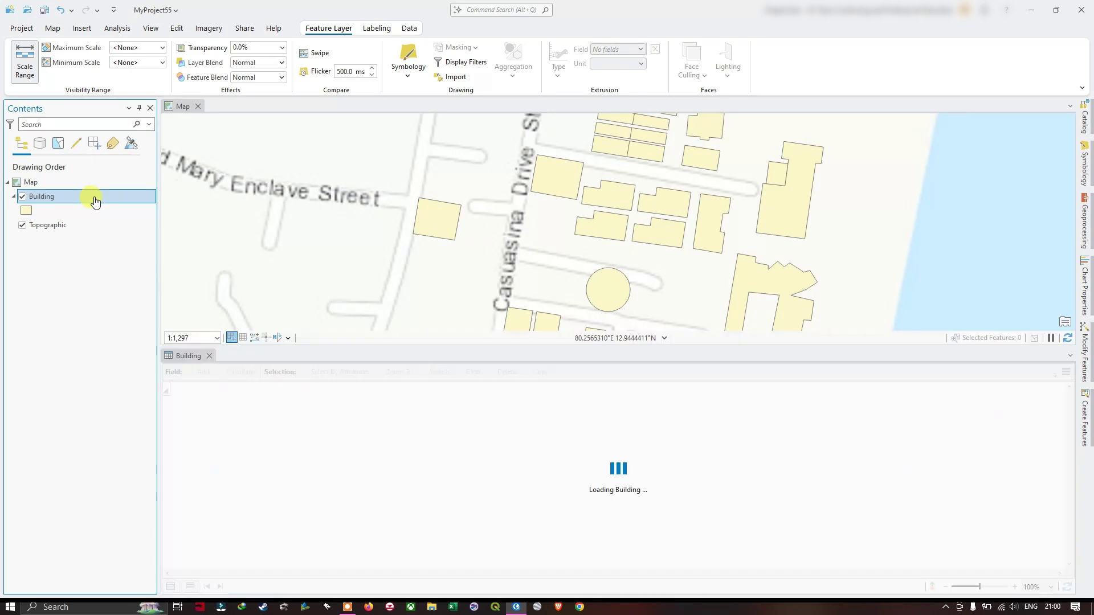
left_click(259, 399)
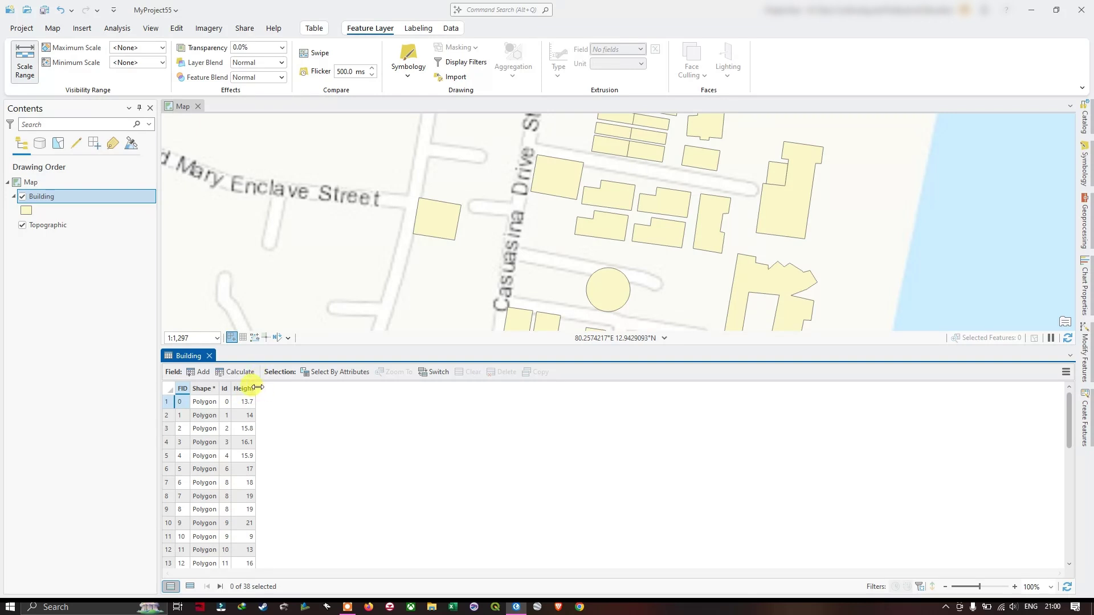
left_click_drag(258, 388, 280, 388)
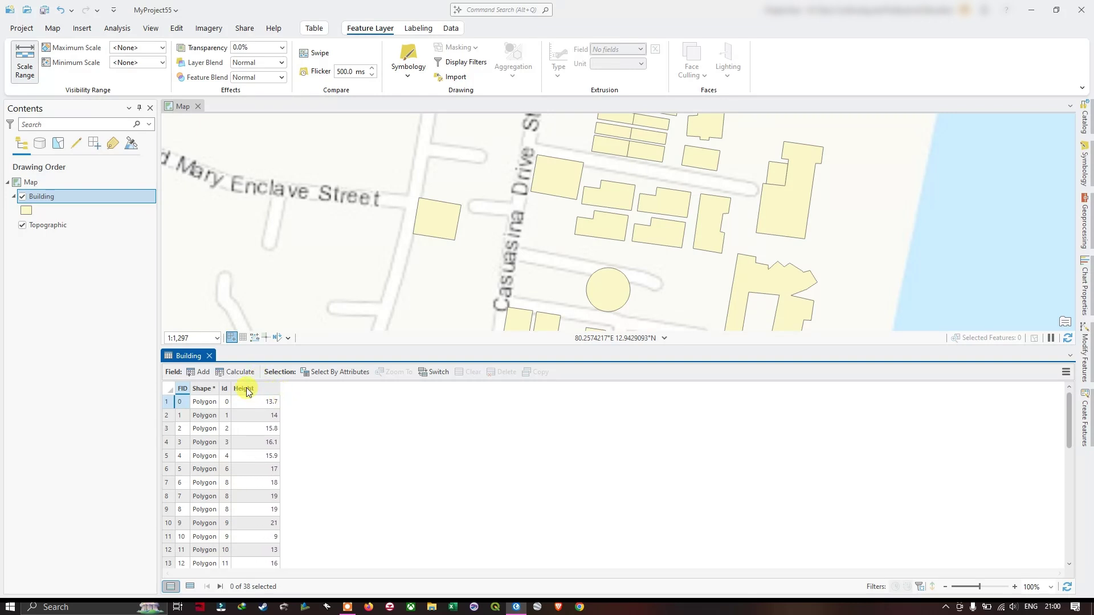
mouse_move(247, 390)
left_click(545, 246)
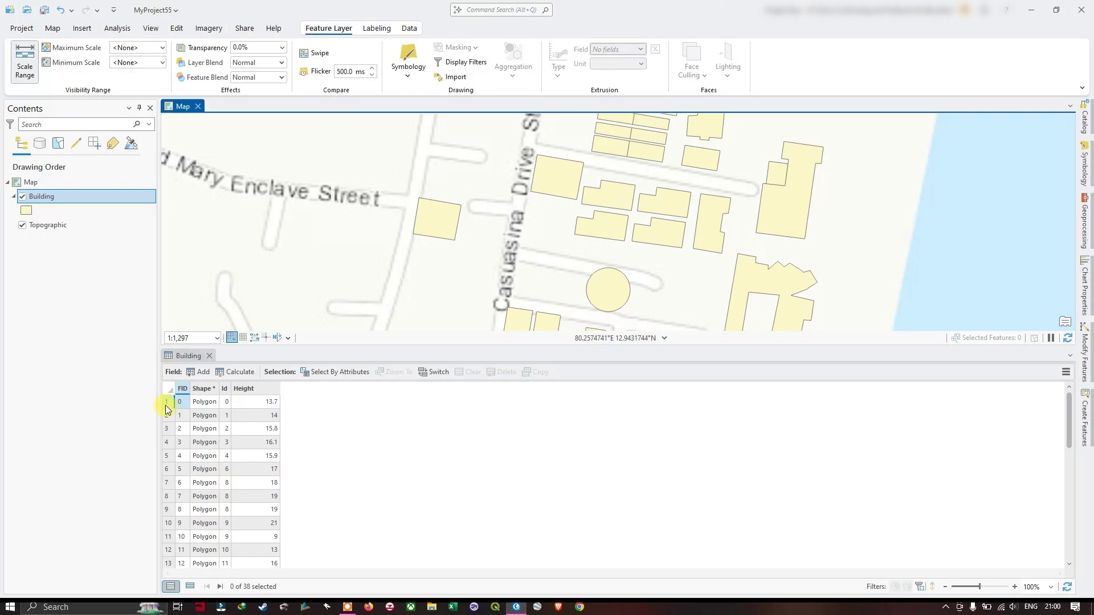
left_click(166, 408)
scroll(407, 250, "down", 3)
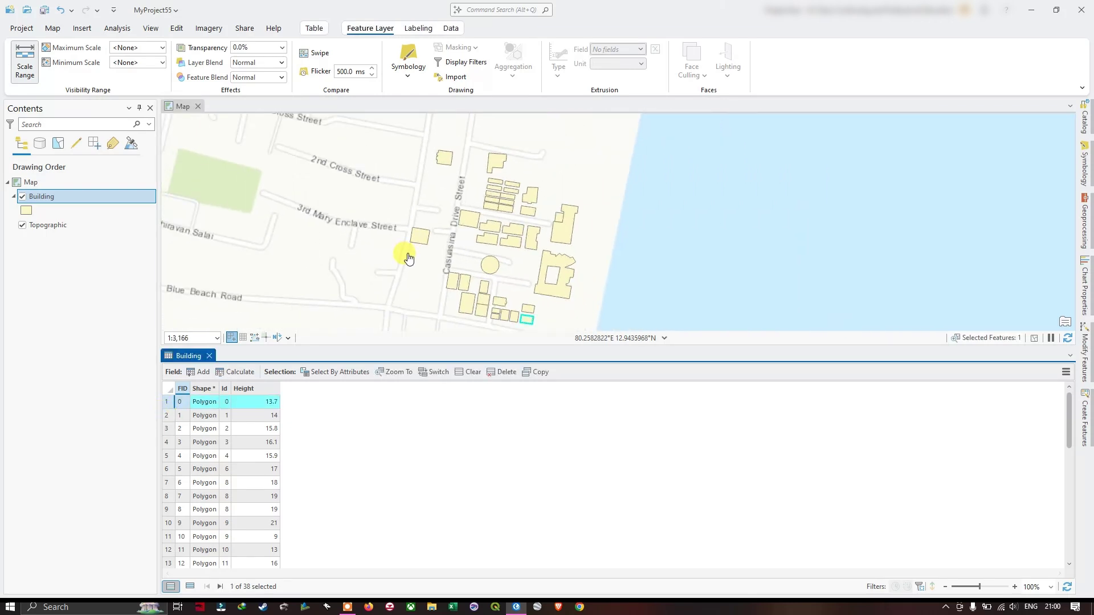
scroll(562, 244, "down", 2)
scroll(532, 288, "up", 2)
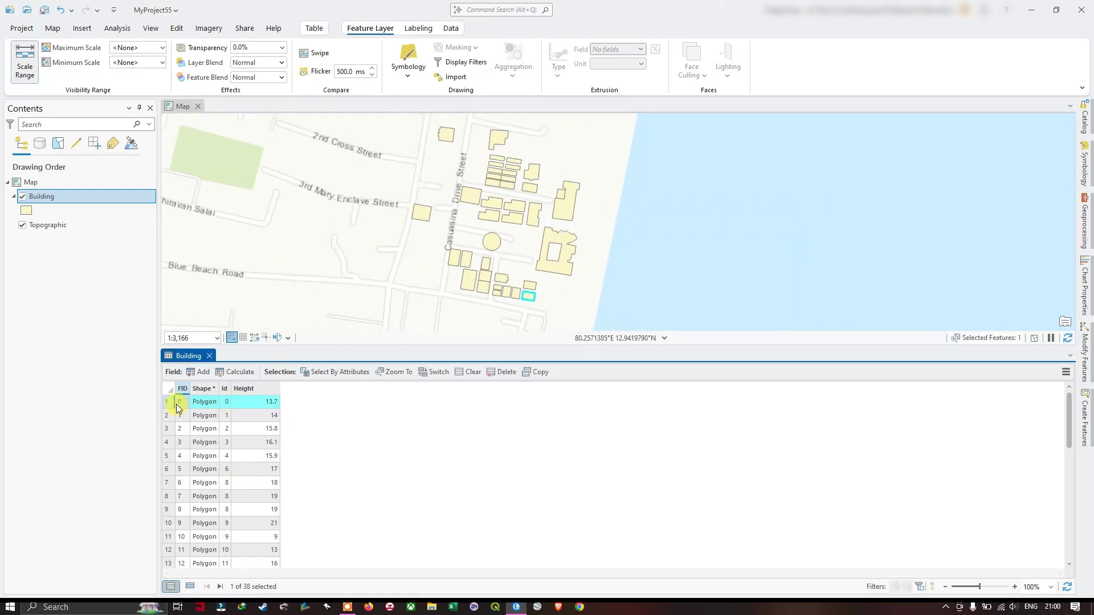
left_click(168, 442)
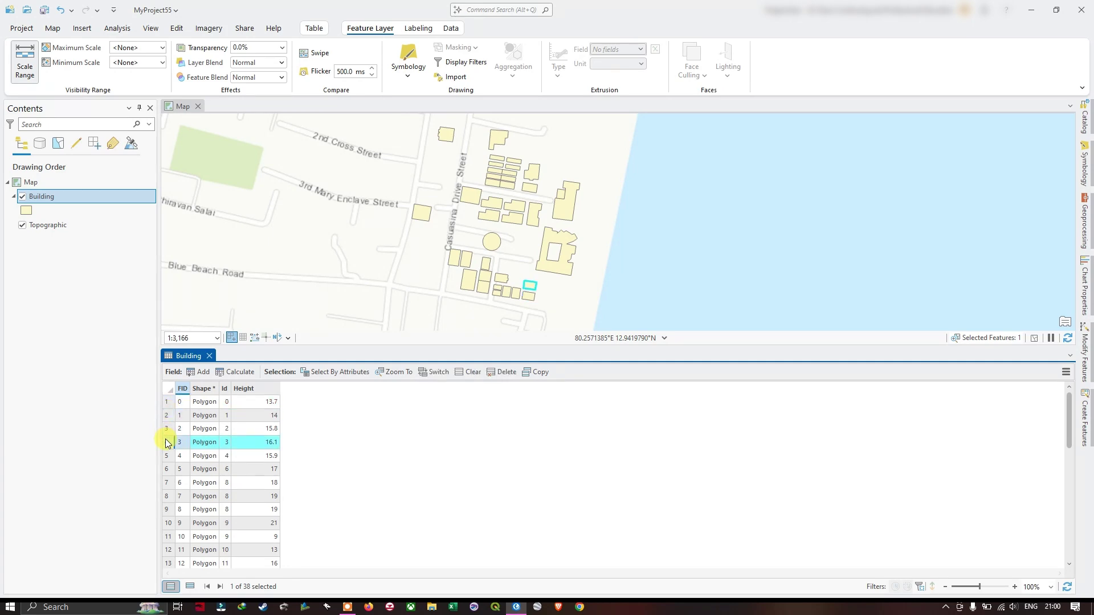
left_click(209, 355)
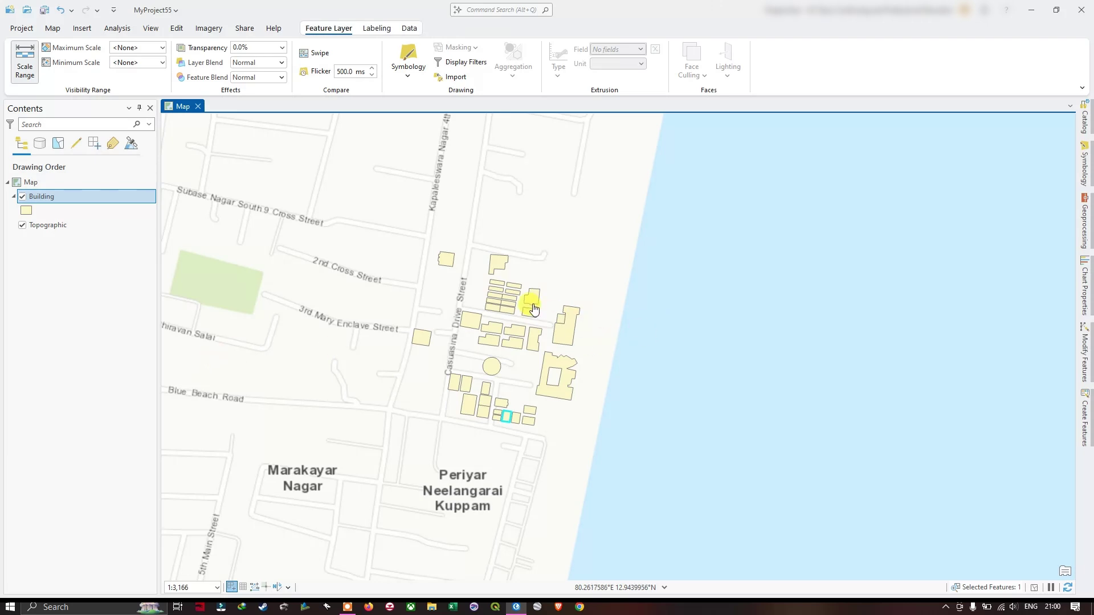
left_click_drag(530, 303, 590, 308)
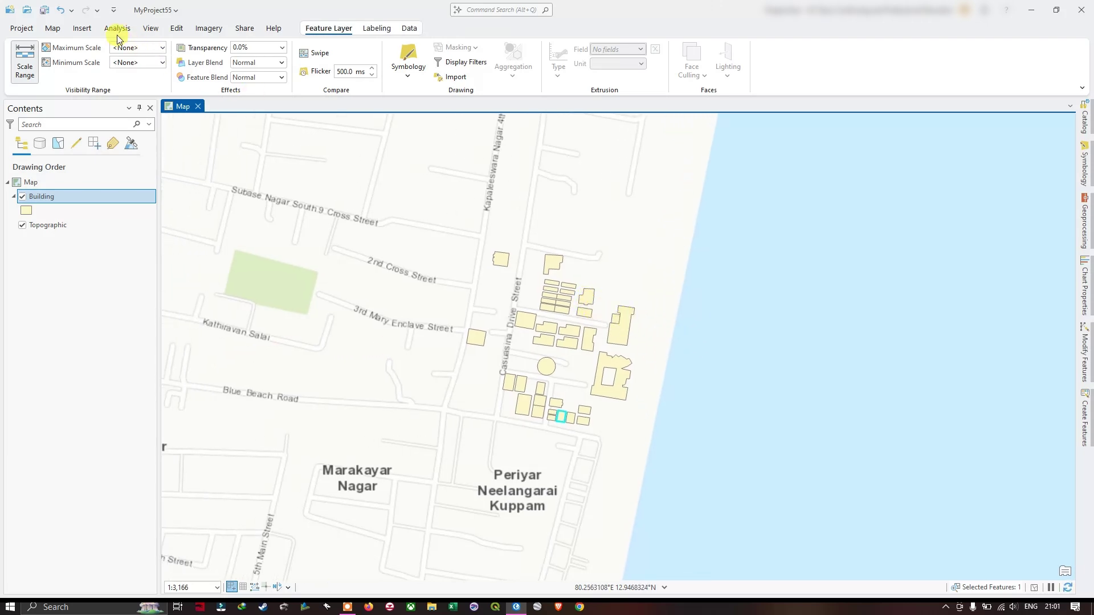
left_click(53, 30)
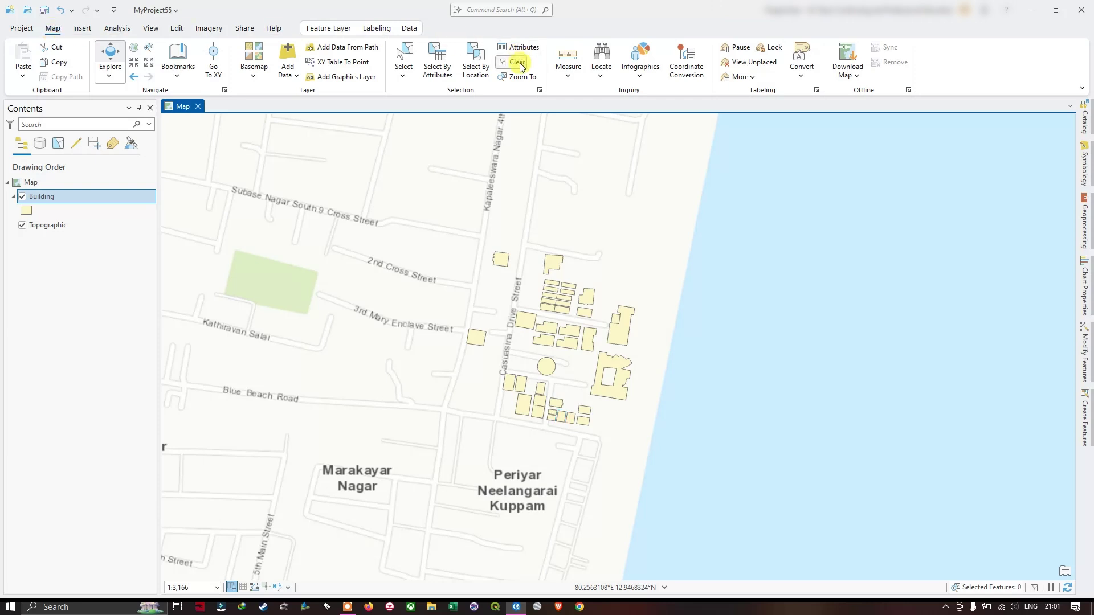
left_click(518, 64)
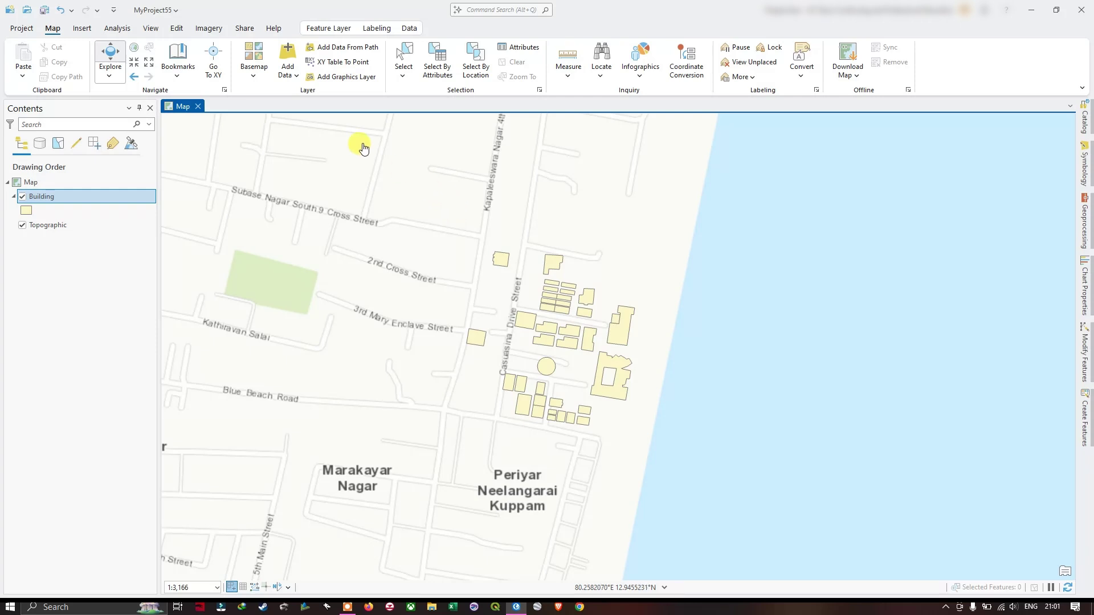
- Convert the map to the Map_3D2 local scene and select its Building layer
left_click(151, 31)
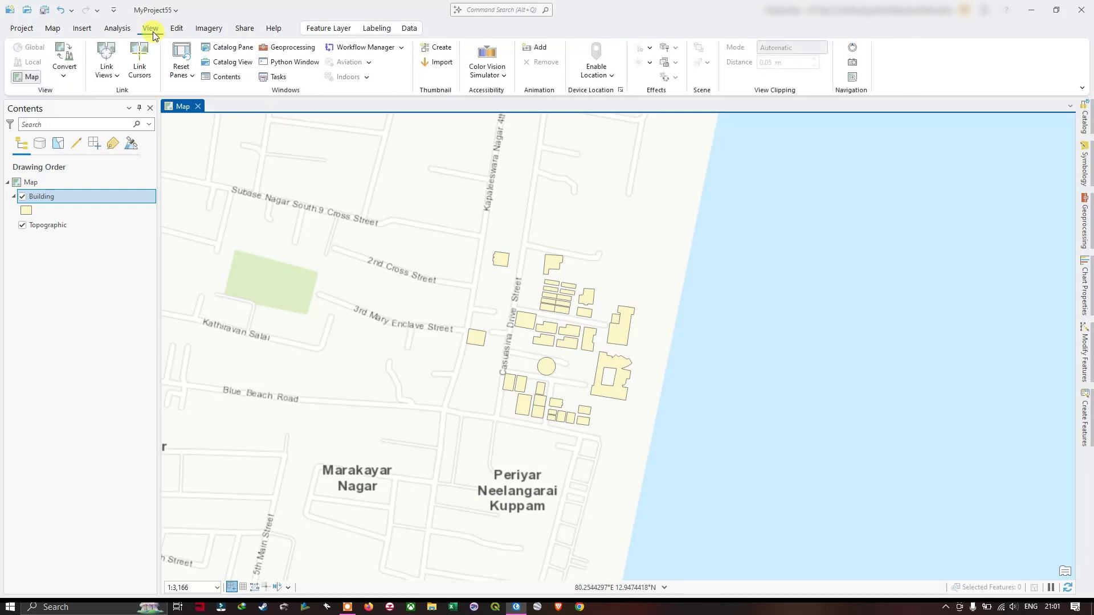
left_click(67, 80)
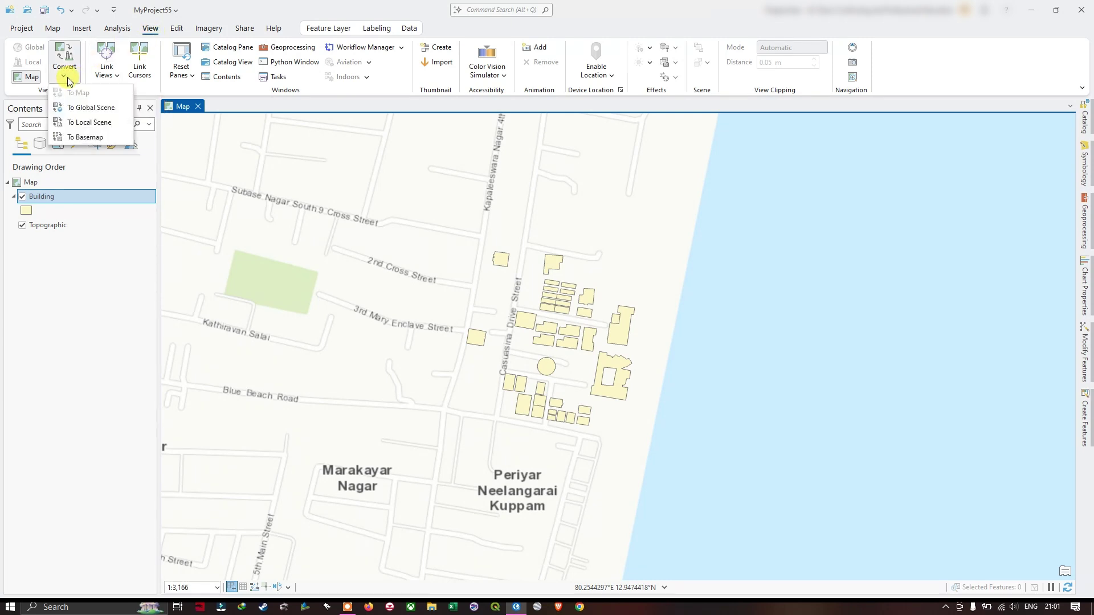
left_click(92, 124)
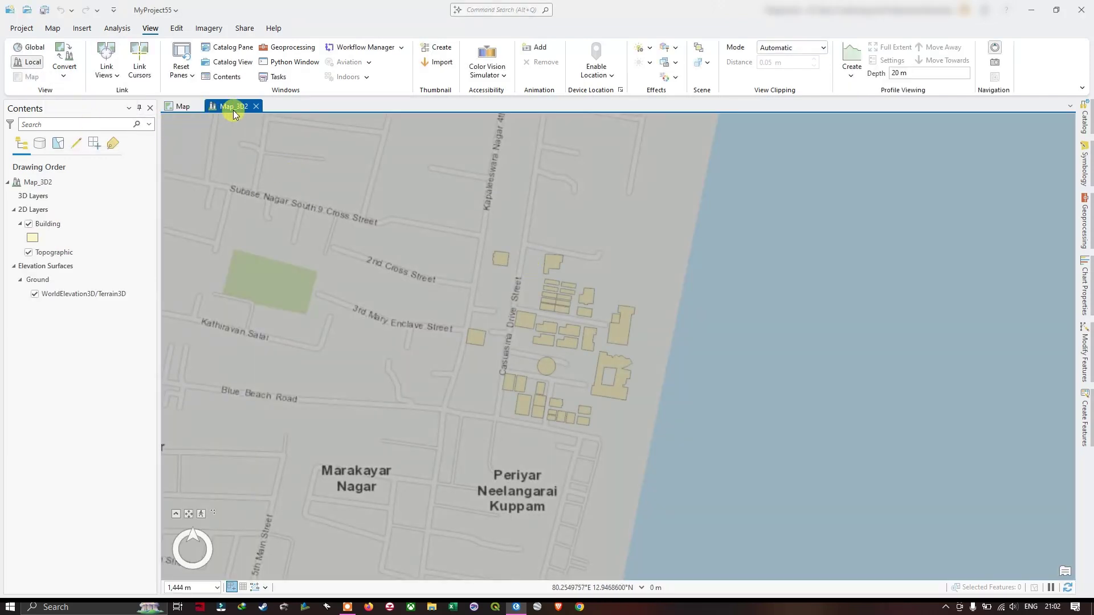
left_click(179, 106)
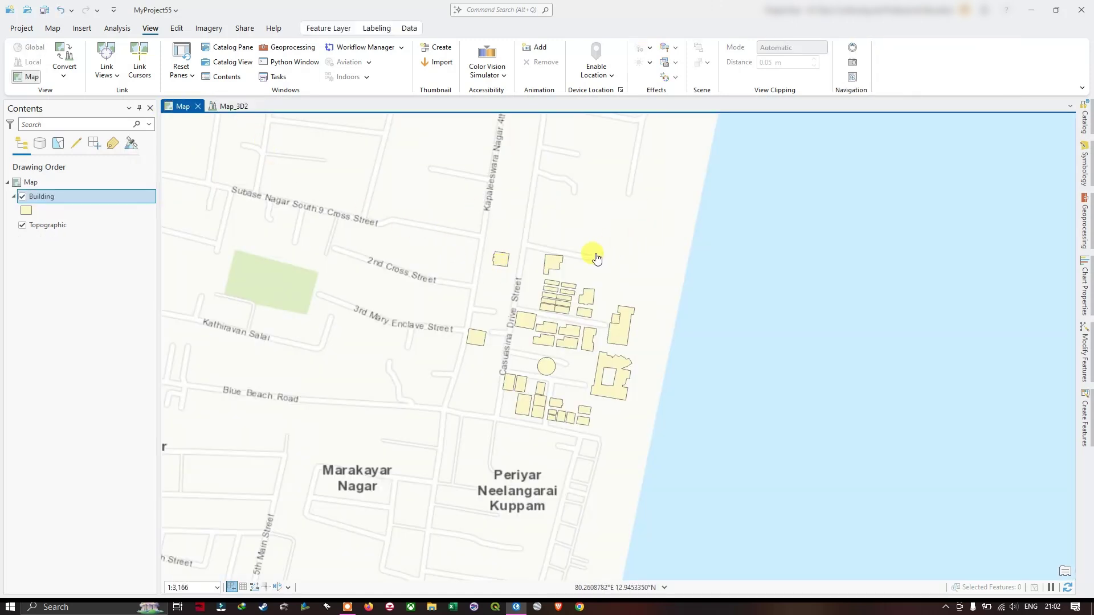
left_click(228, 109)
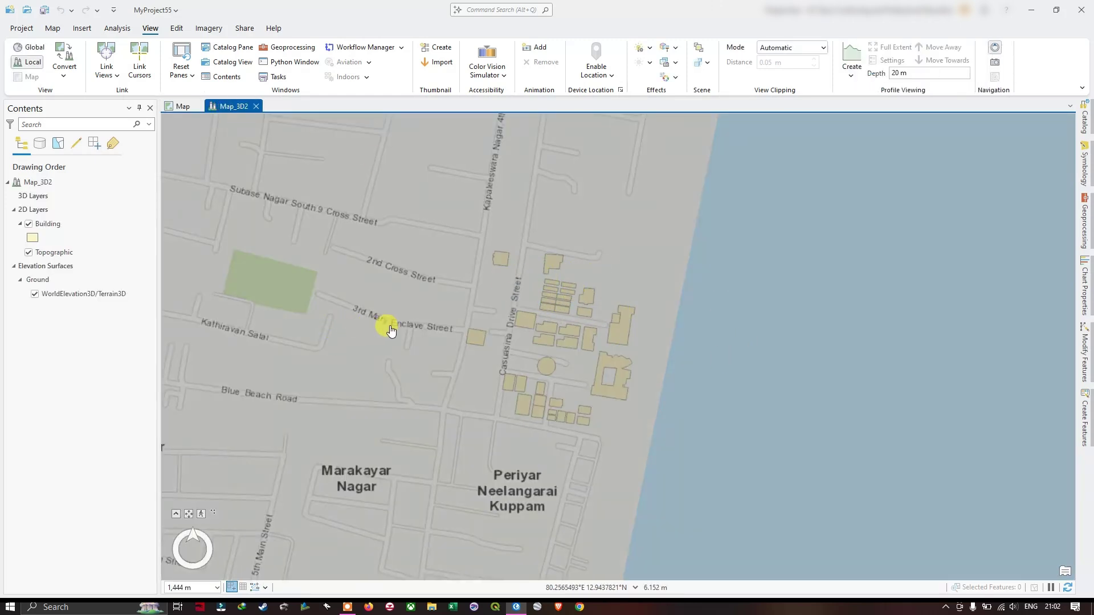
scroll(546, 336, "up", 1)
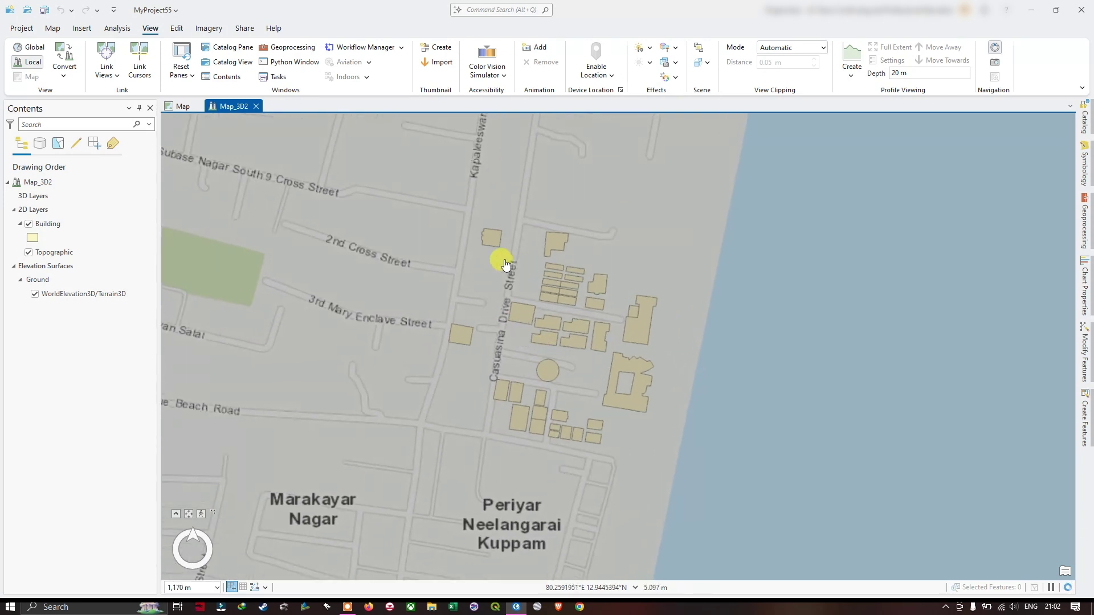
left_click(66, 224)
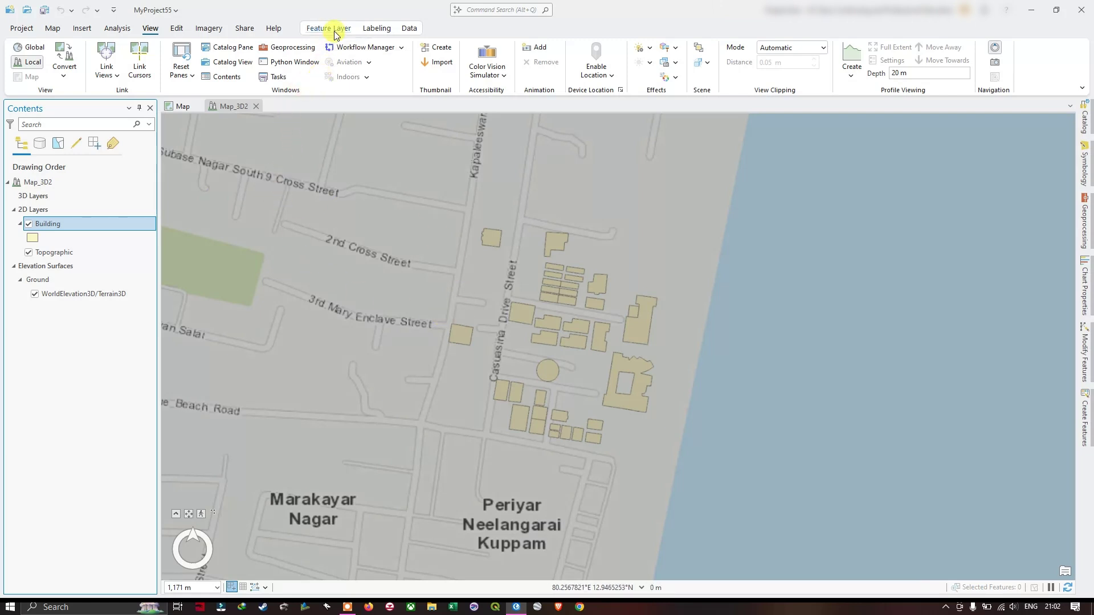
- Set the Building layer's extrusion type to absolute height and list the extrusion fields
left_click(71, 226)
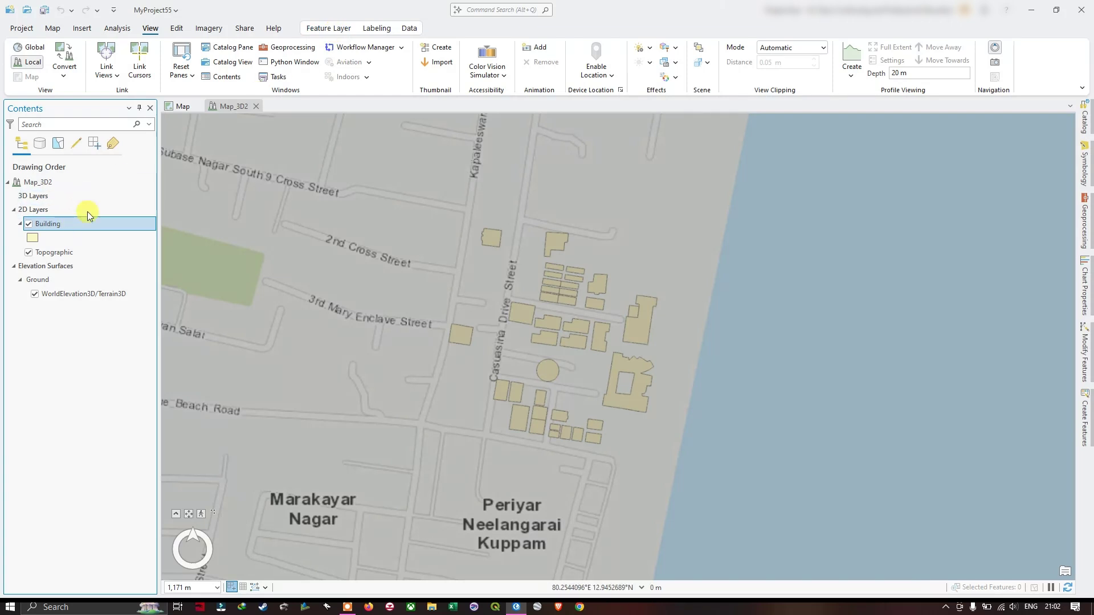
left_click(328, 30)
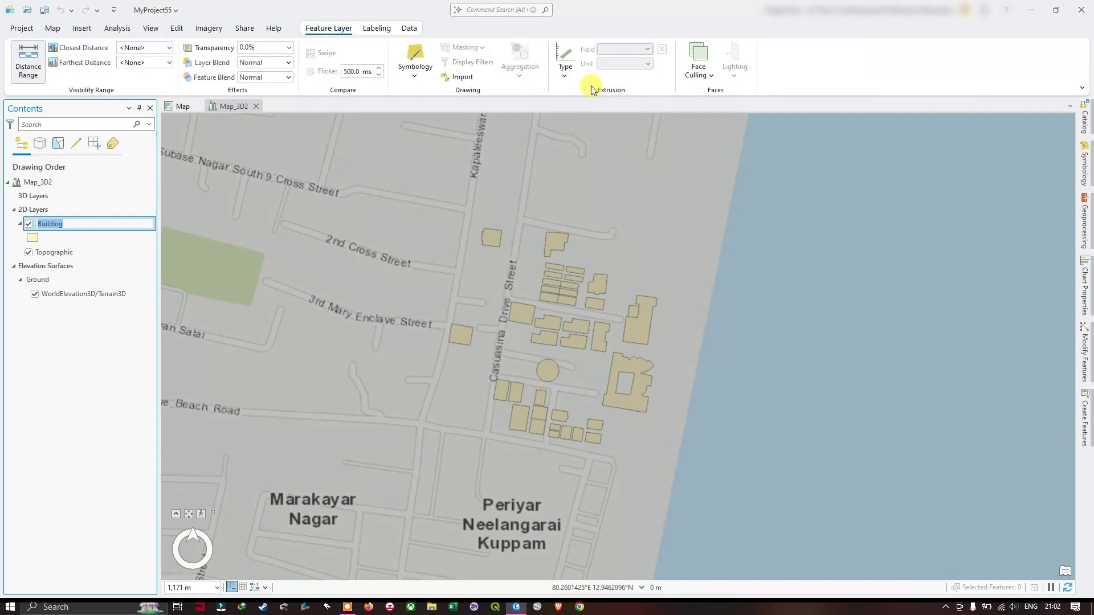
left_click(564, 79)
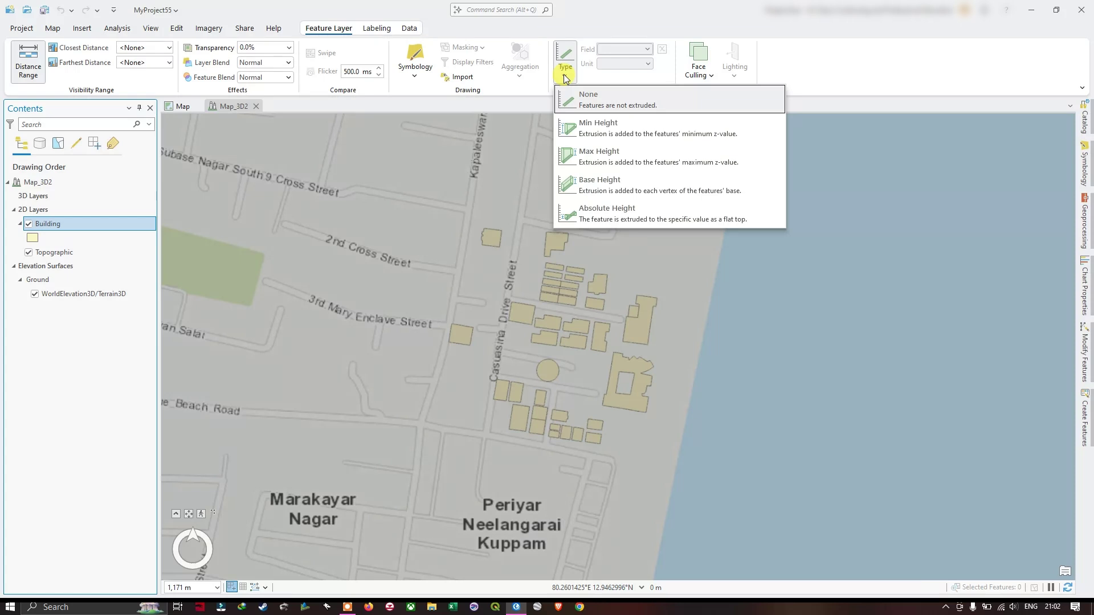
left_click(624, 214)
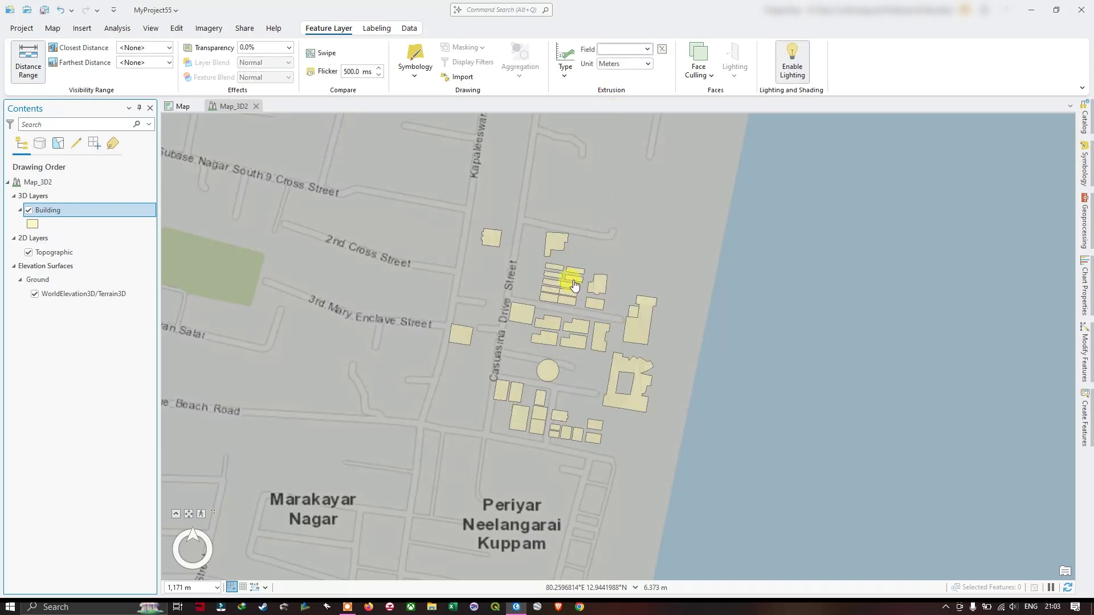
left_click(647, 51)
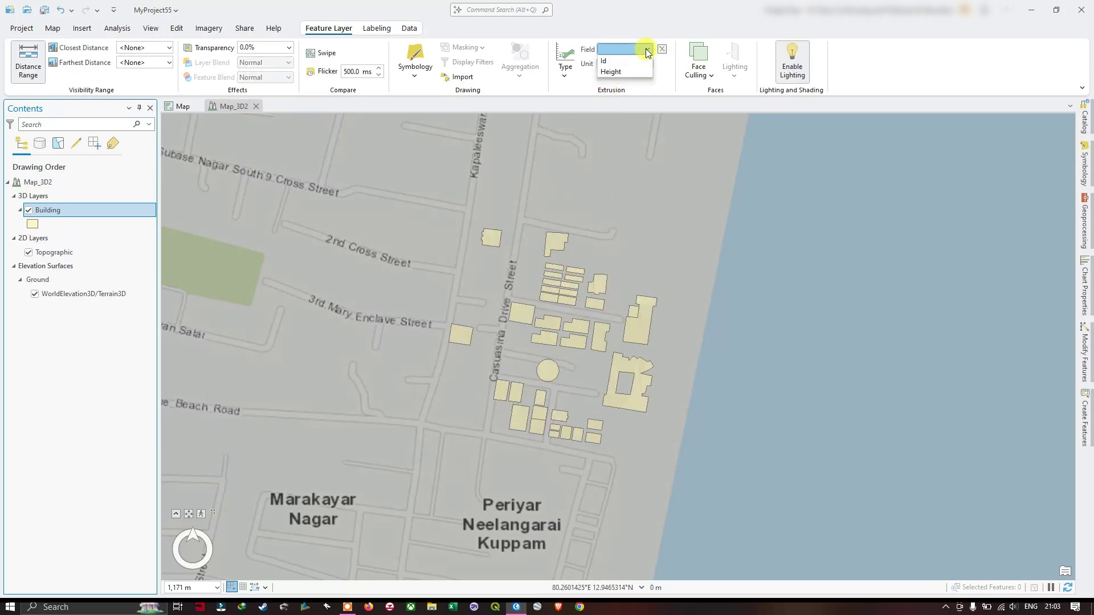
- Extrude the buildings by the Height field, keeping the unit as Meters
left_click(621, 73)
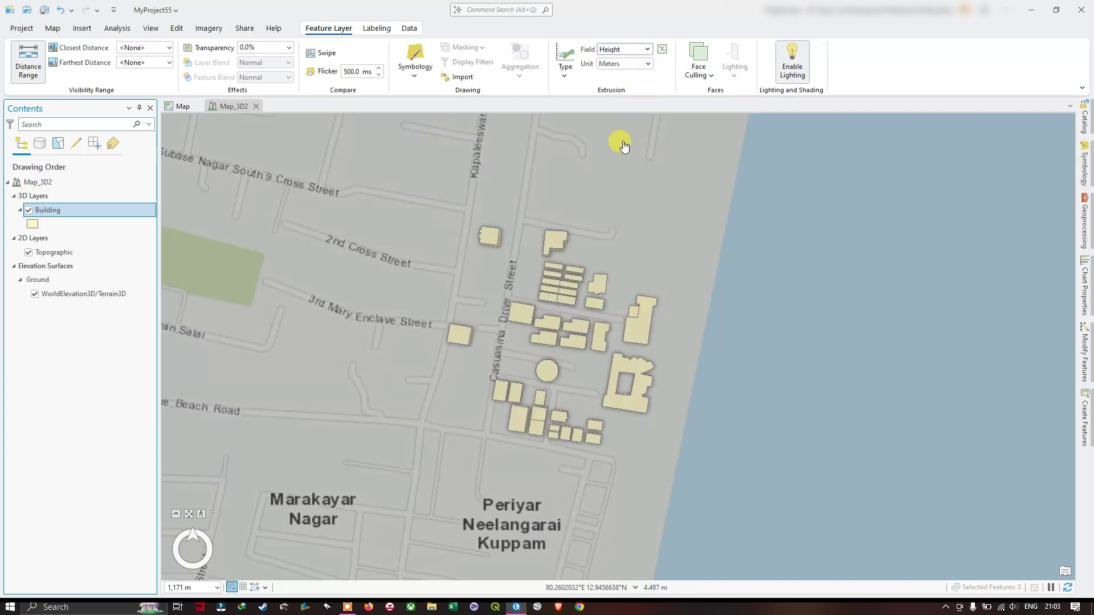
left_click(651, 61)
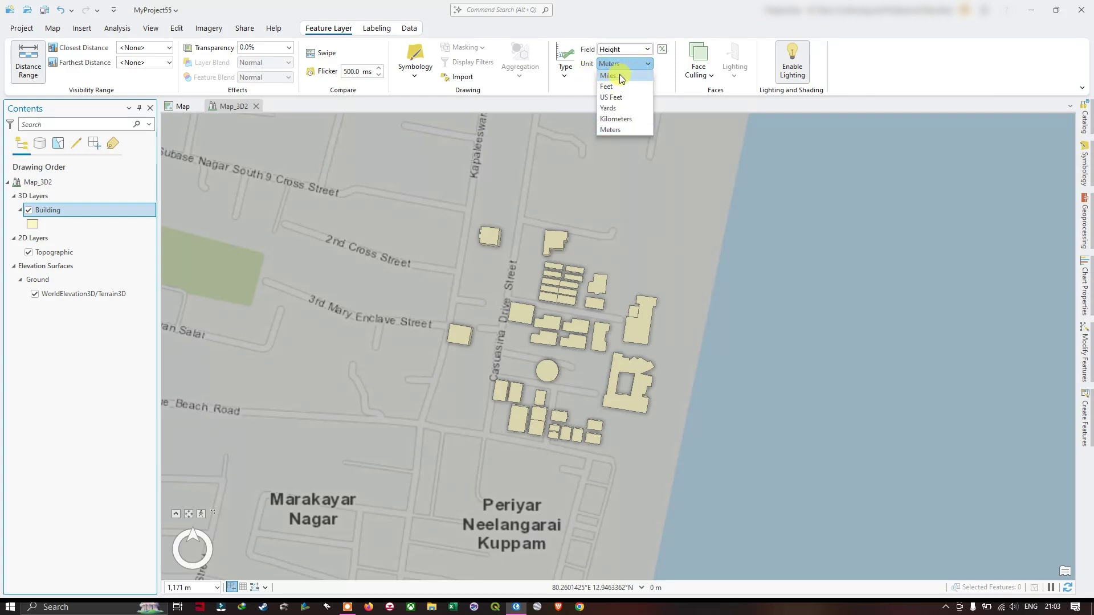
left_click(636, 64)
left_click(629, 67)
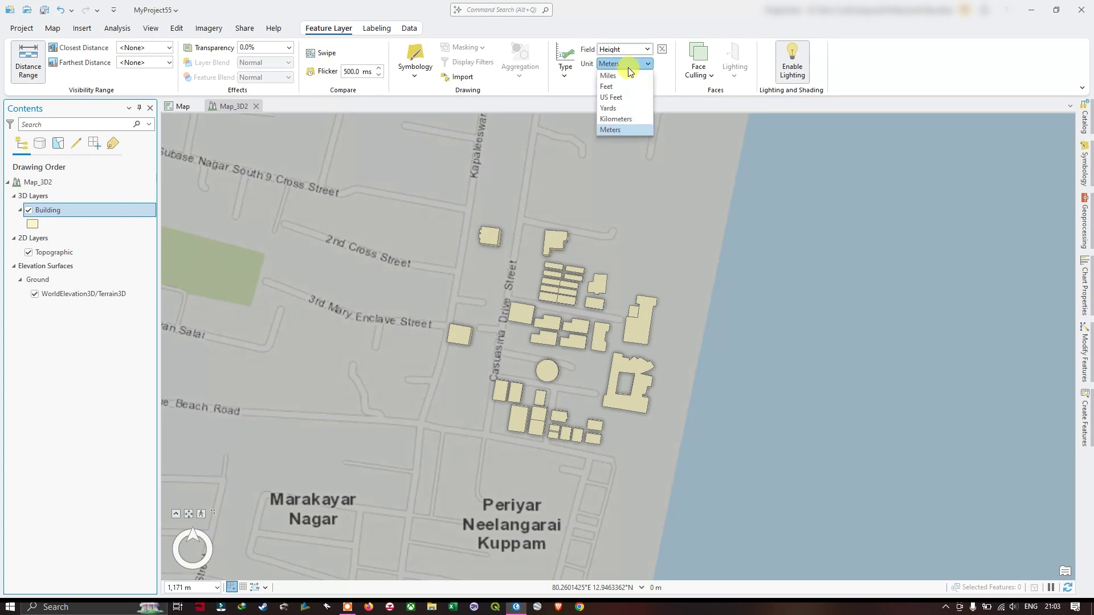
left_click(572, 84)
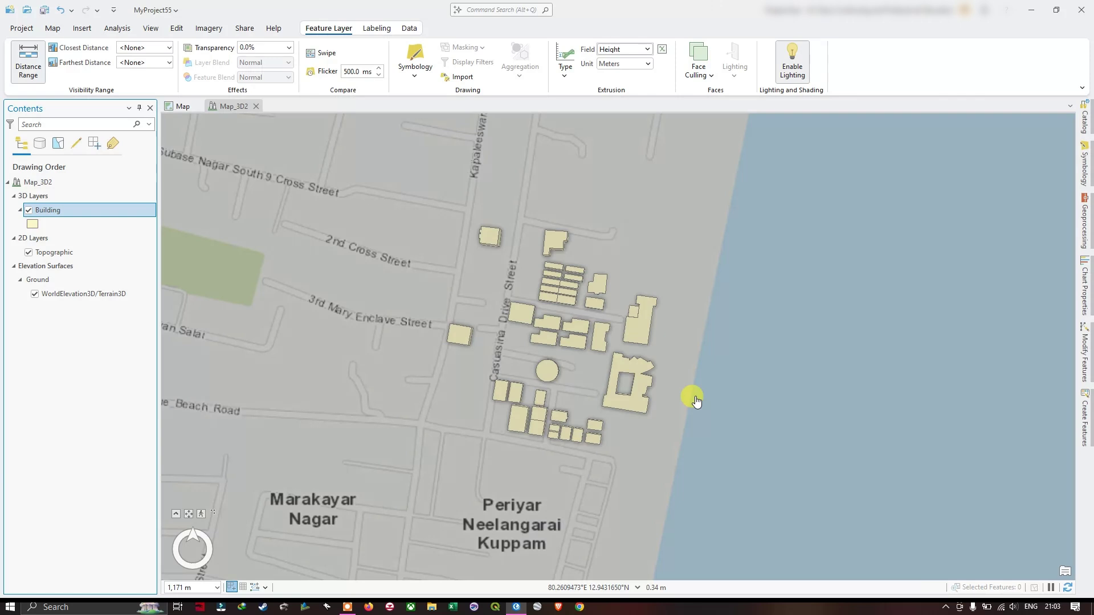
- Tilt, zoom and orbit the scene for a close oblique view of the shoreline buildings
mouse_move(696, 401)
middle_mouse_down()
mouse_move(691, 207)
mouse_move(674, 196)
mouse_move(652, 265)
mouse_move(644, 222)
mouse_move(586, 218)
mouse_move(668, 222)
mouse_move(575, 203)
middle_mouse_up()
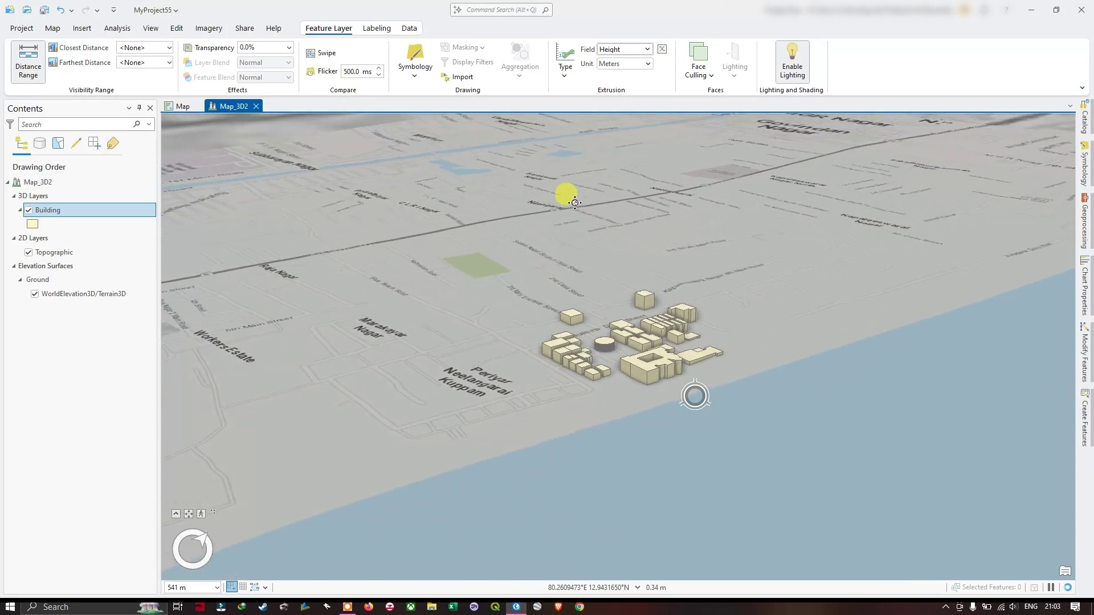
scroll(649, 362, "up", 5)
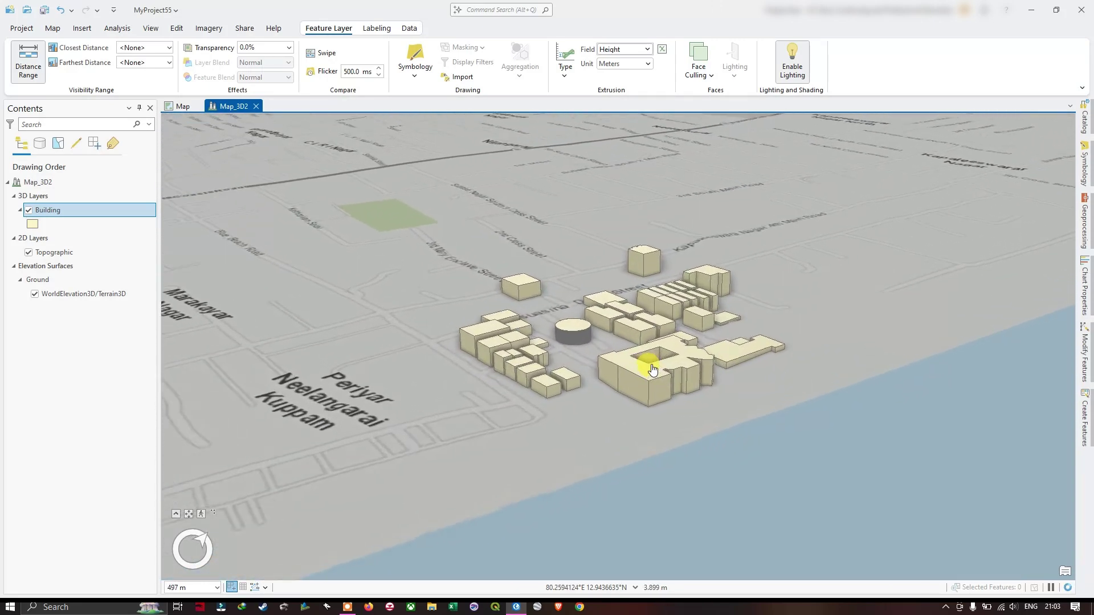
scroll(653, 359, "up", 4)
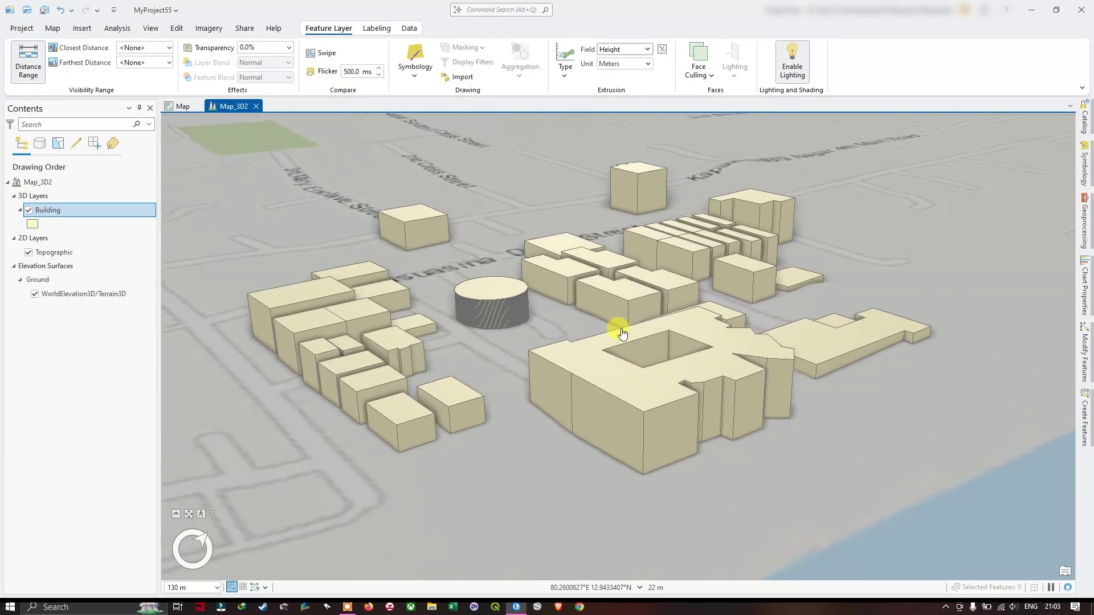
middle_click_drag(545, 330, 489, 329)
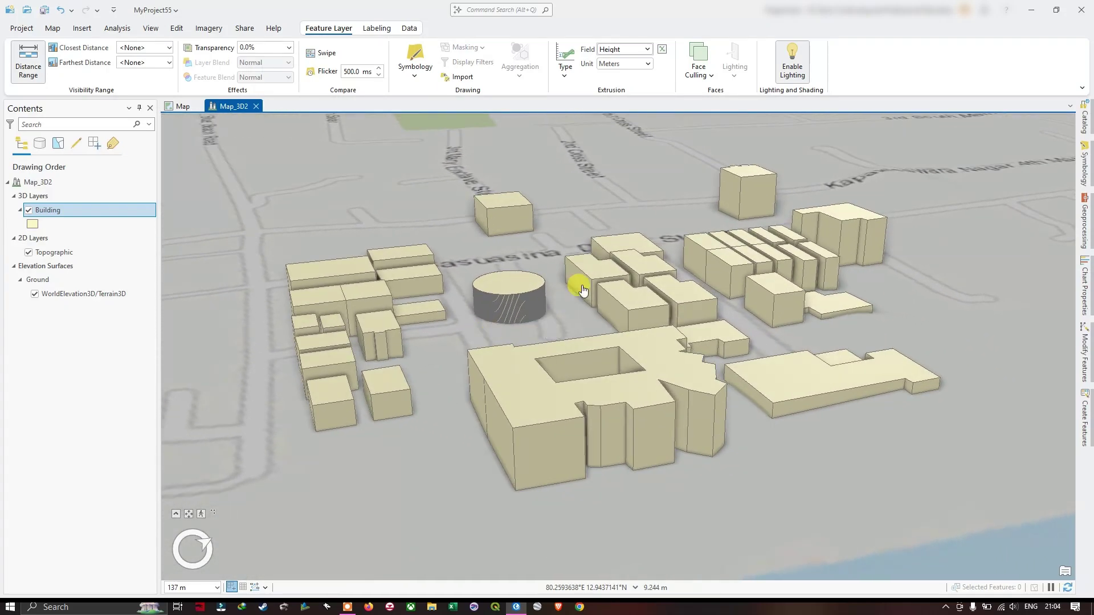
- Toggle Enable Lighting to compare flat and shaded buildings, leaving lighting on
left_click(801, 71)
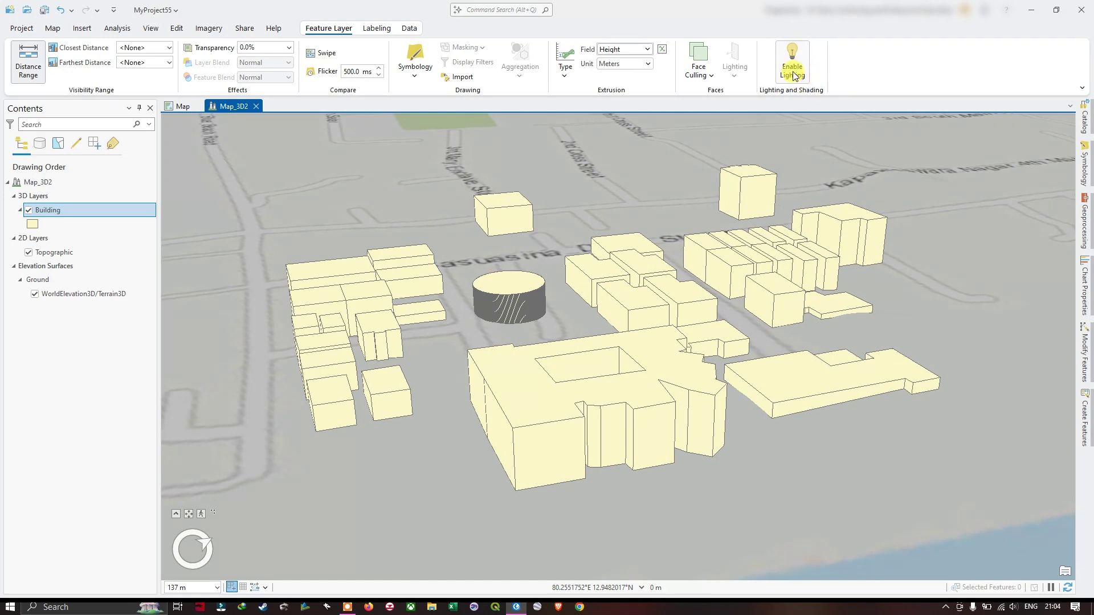
left_click(795, 76)
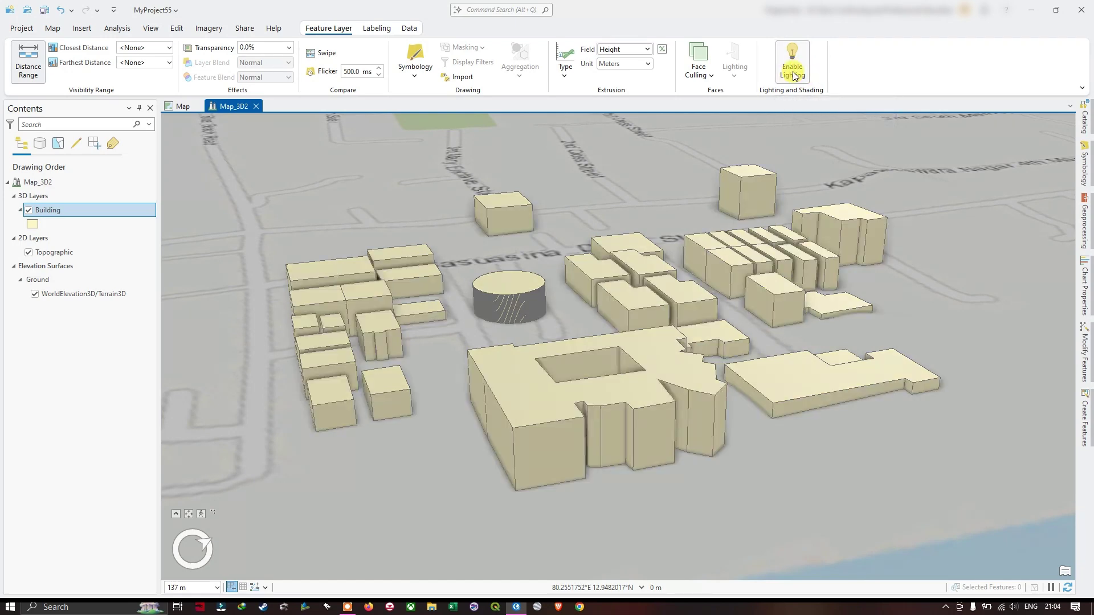
left_click(795, 75)
left_click(794, 76)
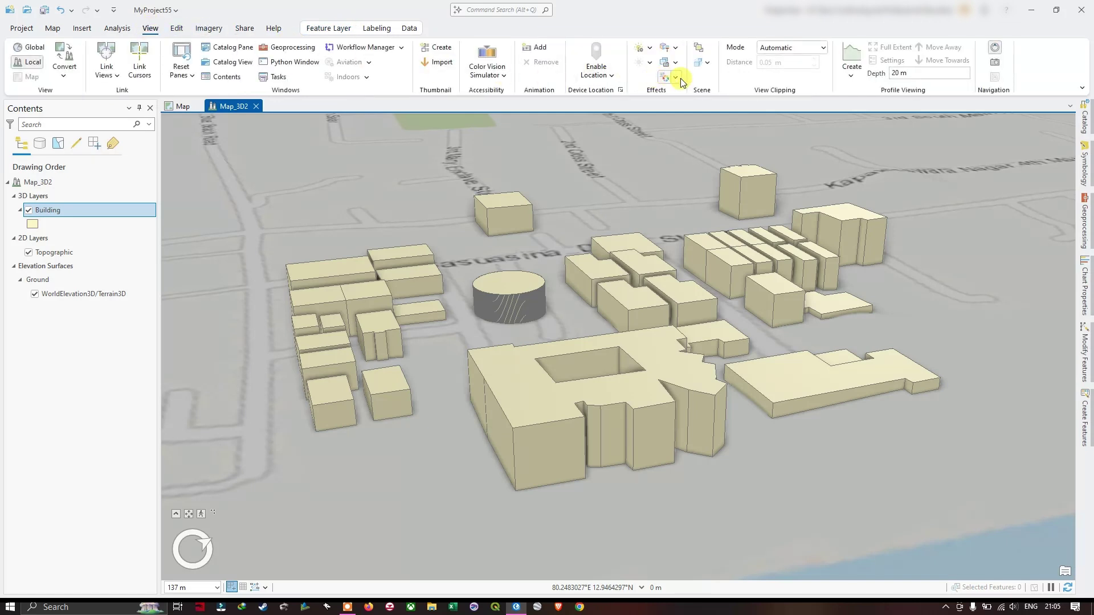
- Compare shadowed time-based illumination with even lighting, ending with Illumination off
left_click(639, 51)
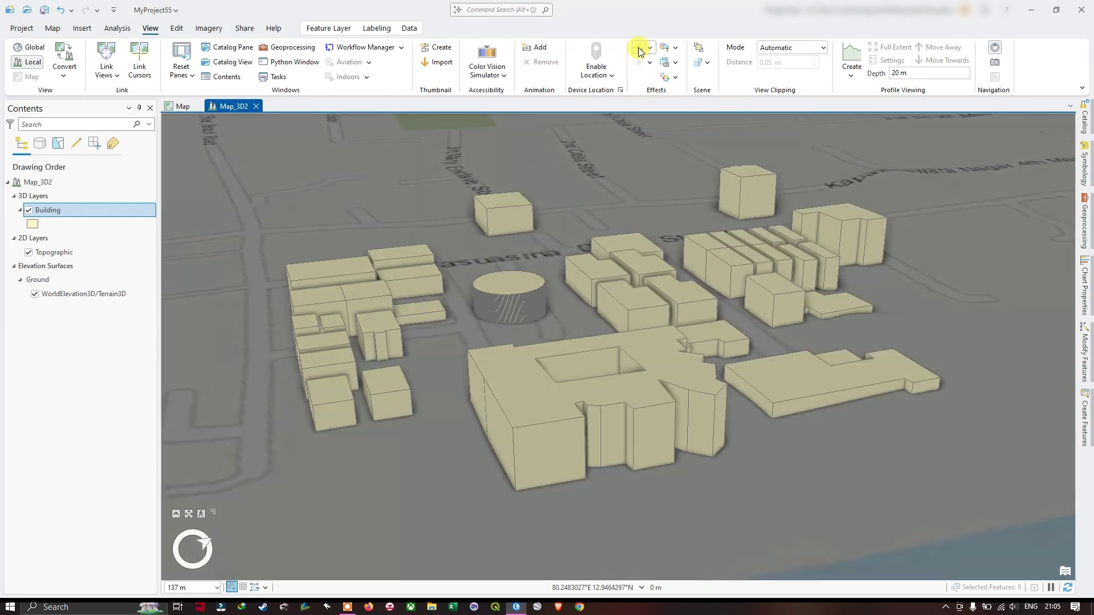
left_click(639, 50)
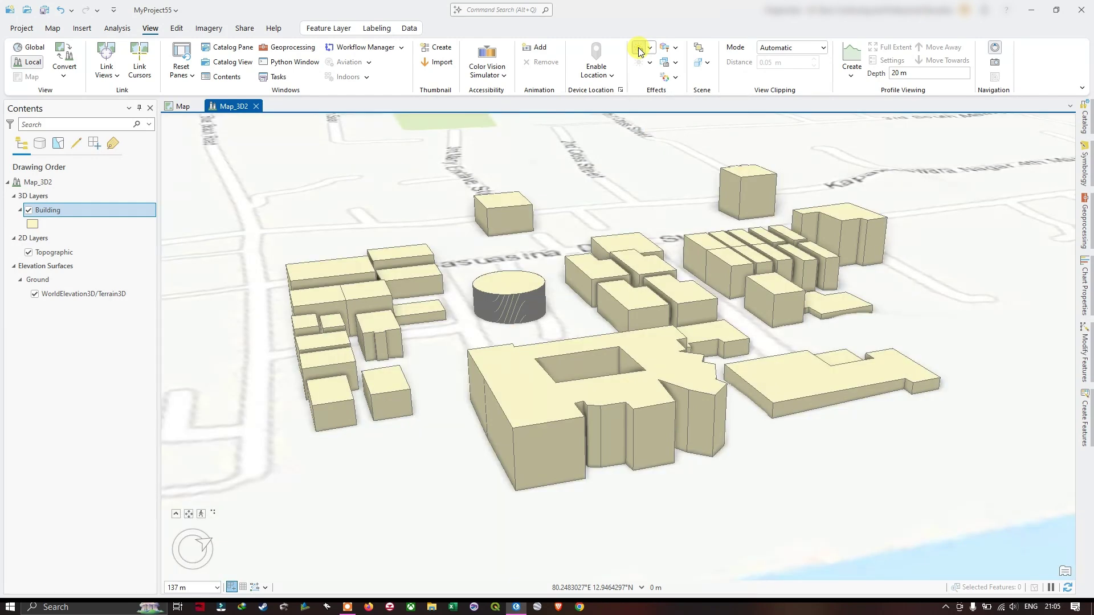
left_click(640, 50)
left_click(640, 50)
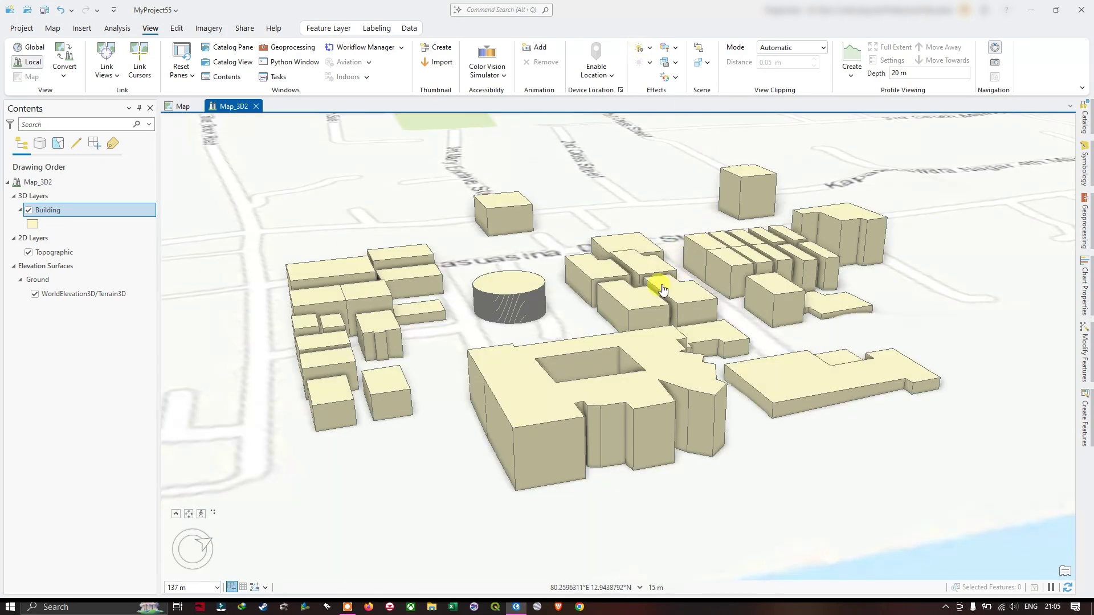
scroll(660, 221, "down", 3)
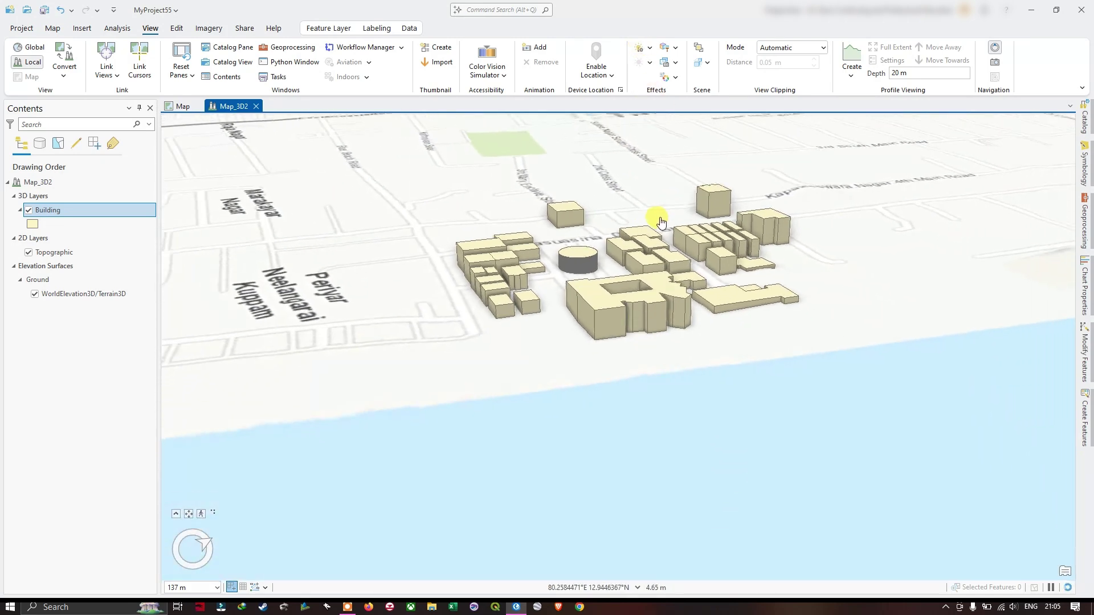
scroll(659, 220, "down", 2)
scroll(655, 216, "down", 3)
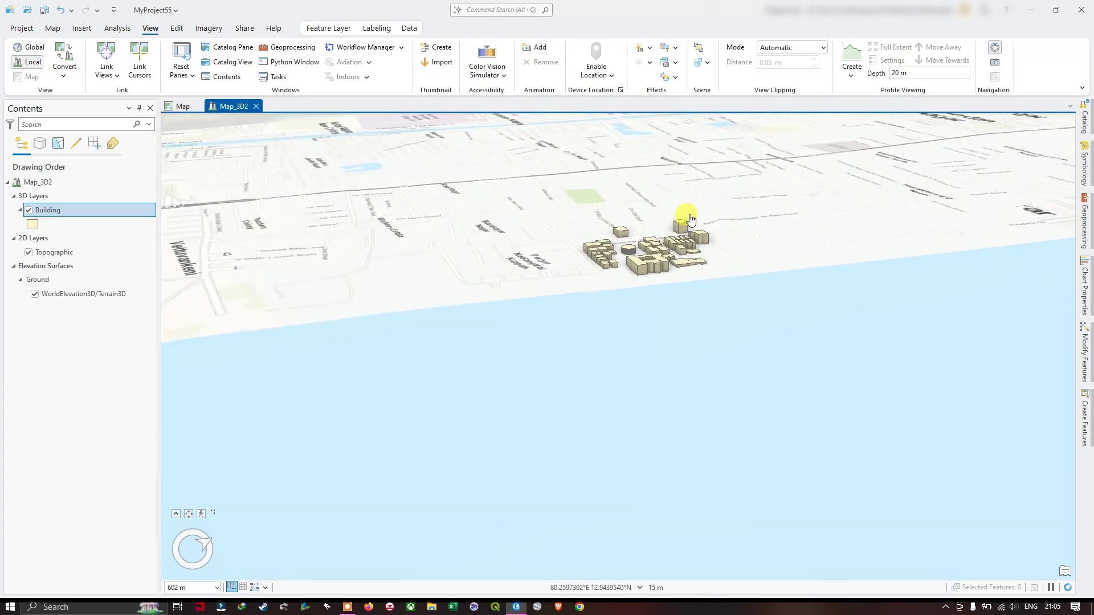
scroll(691, 219, "up", 4)
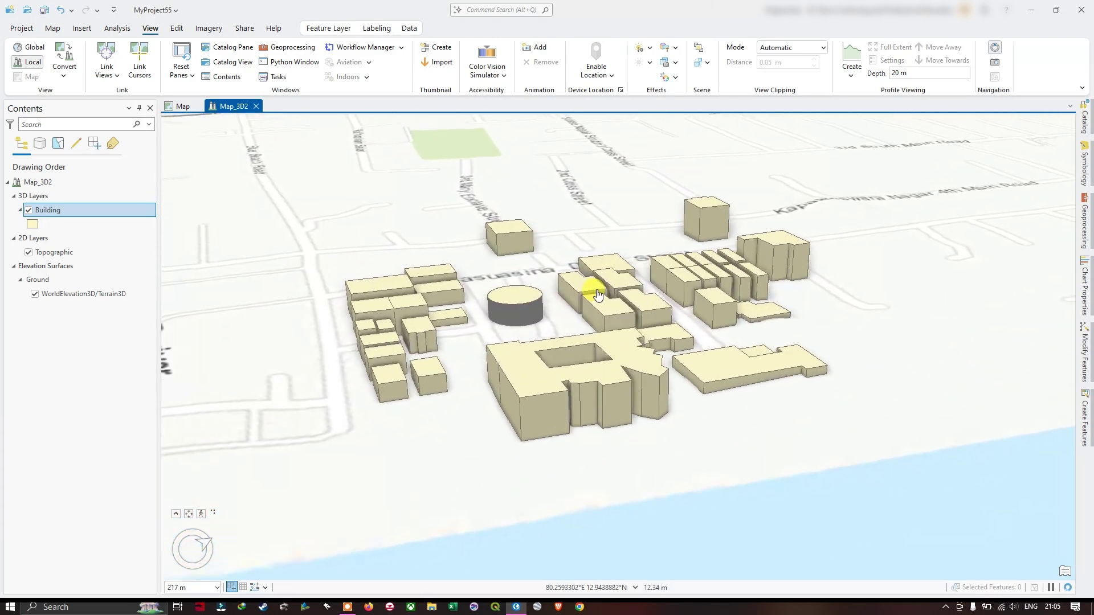
scroll(598, 295, "up", 2)
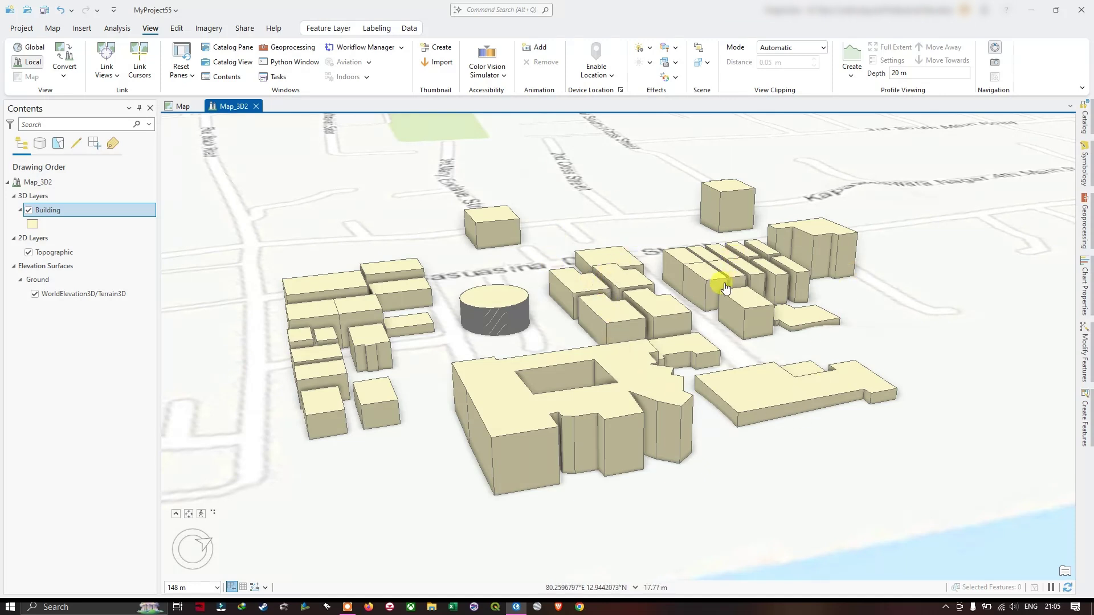
- Try Parallel Drawing Mode on the building scene
left_click(707, 67)
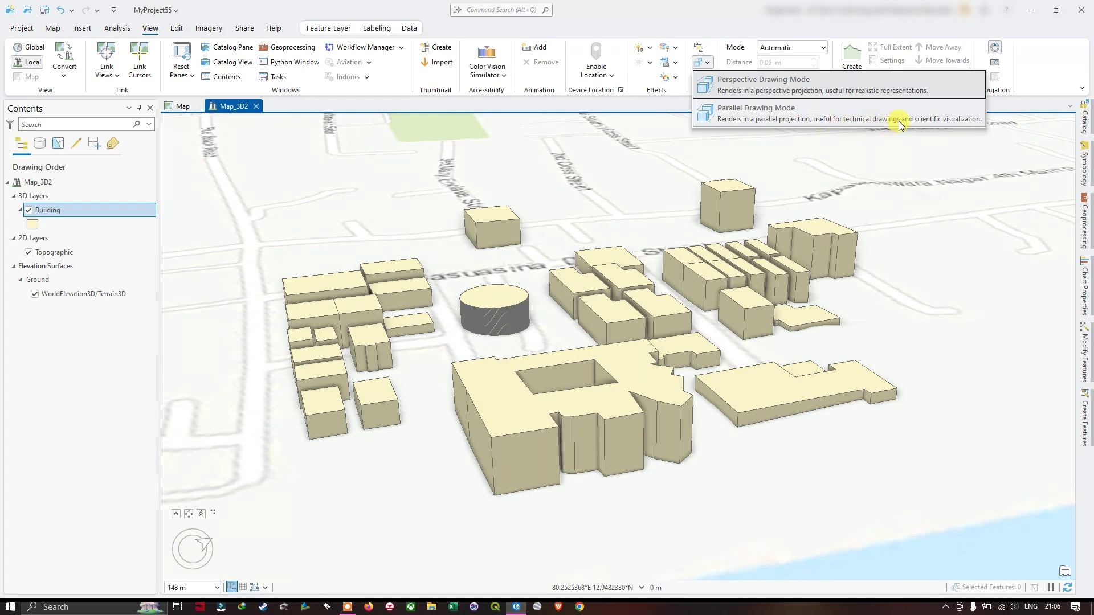
left_click(797, 121)
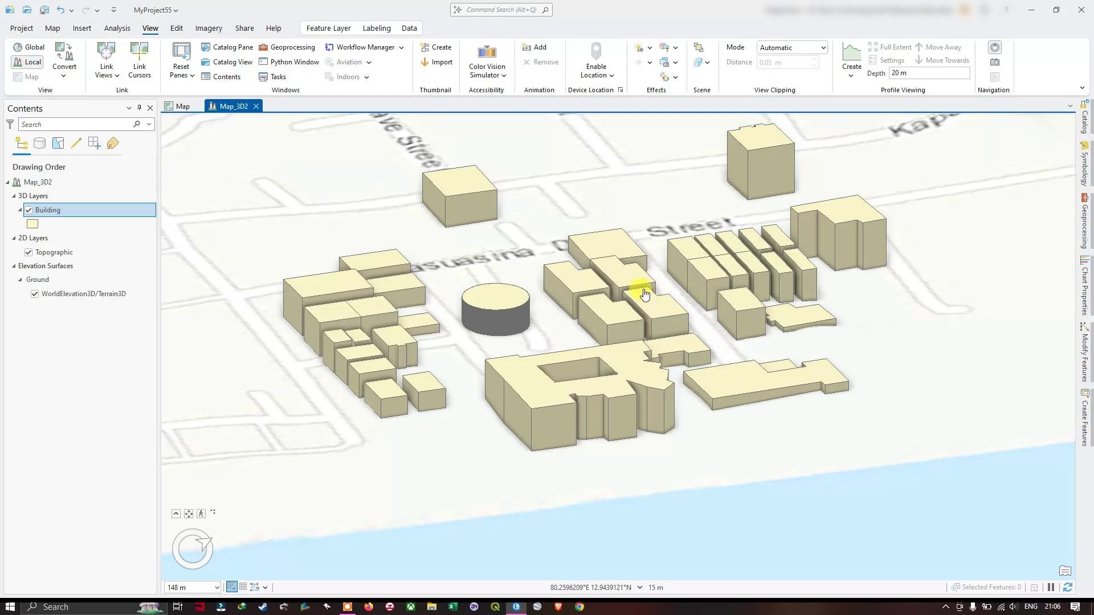
scroll(631, 315, "up", 5)
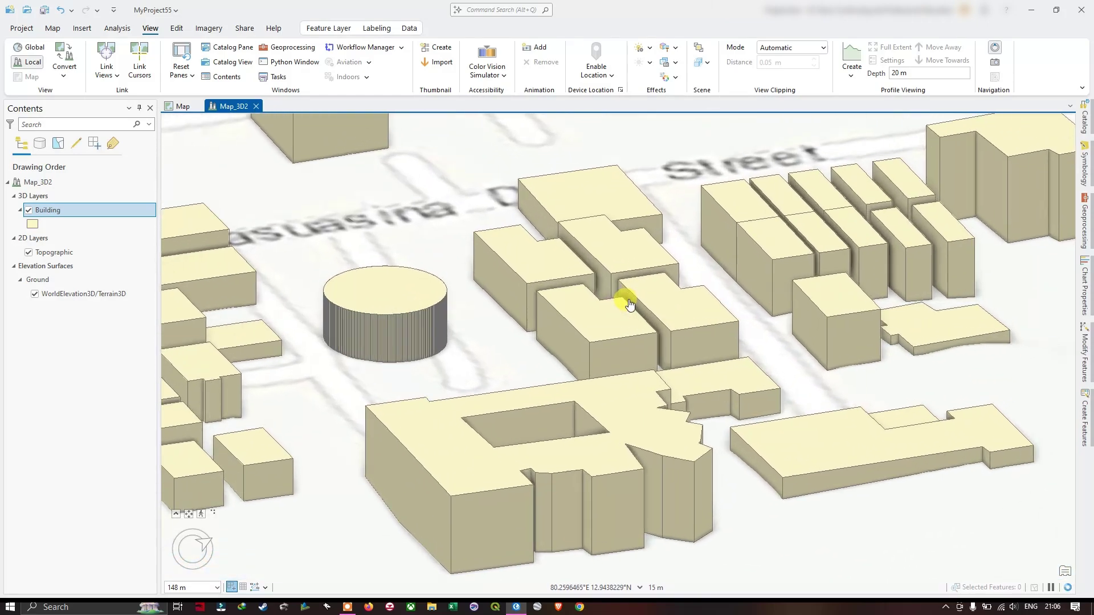
scroll(596, 284, "down", 5)
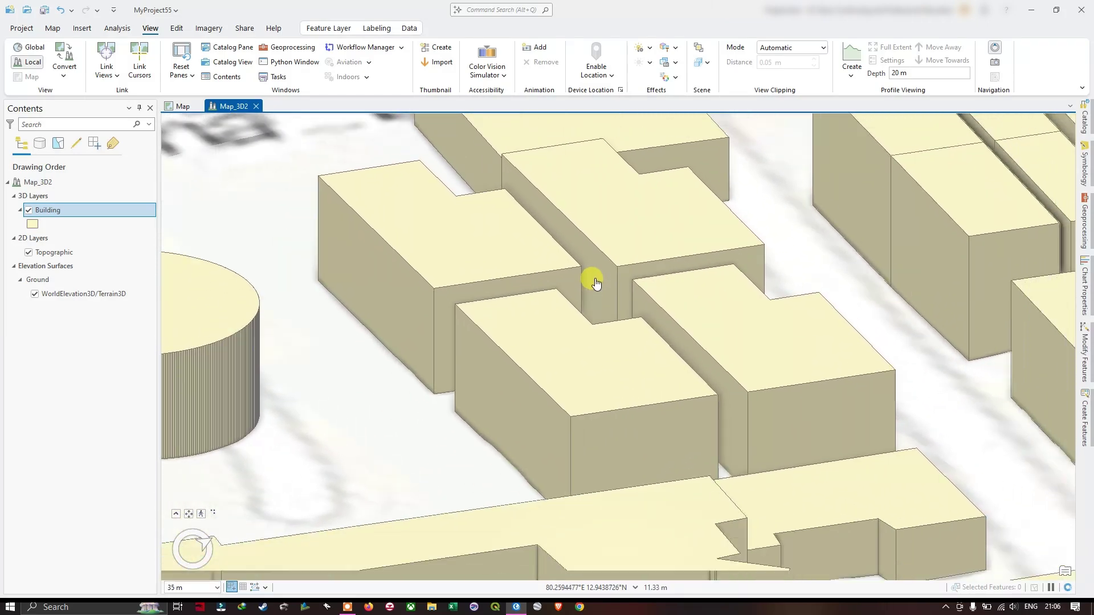
scroll(595, 284, "down", 5)
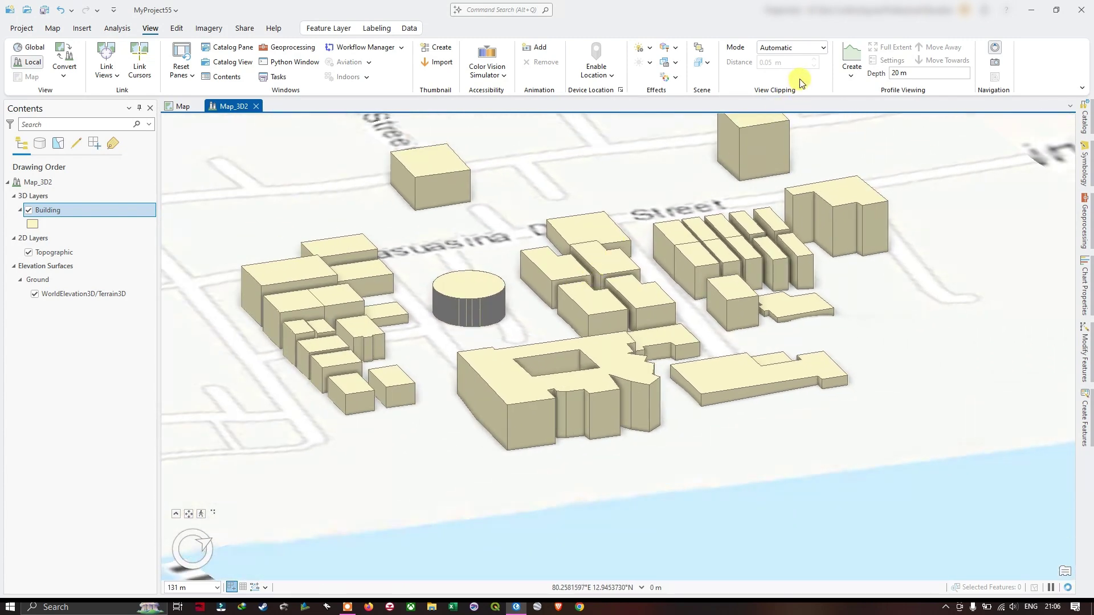
- Switch to Perspective Drawing Mode and orbit around the round building
left_click(702, 65)
left_click(714, 86)
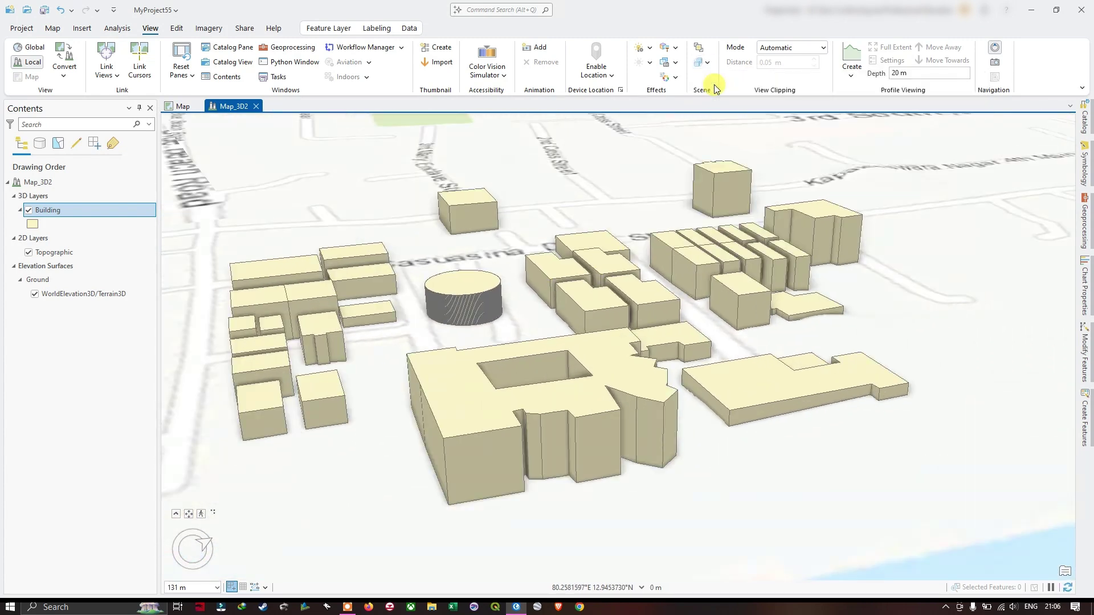
scroll(779, 249, "down", 5)
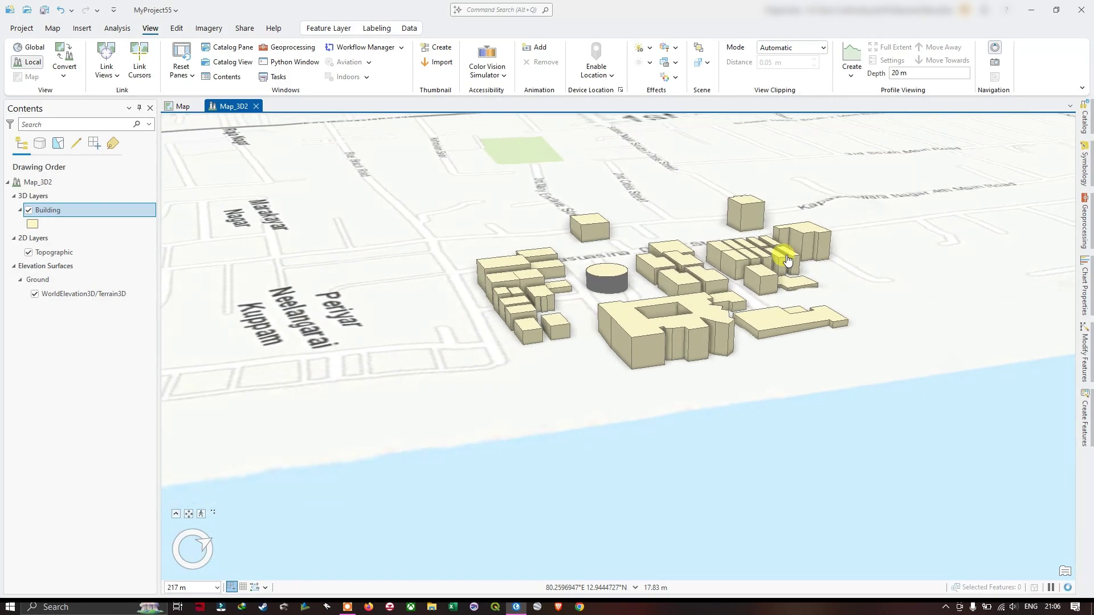
middle_click_drag(622, 275, 922, 269)
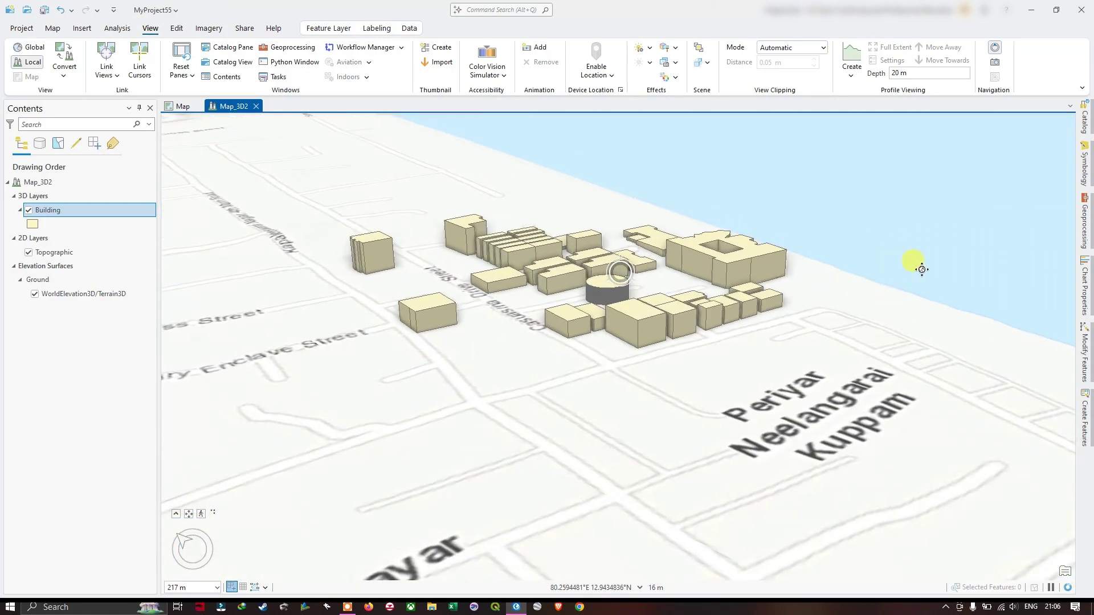
left_click(706, 62)
left_click(715, 80)
left_click_drag(463, 232, 494, 270)
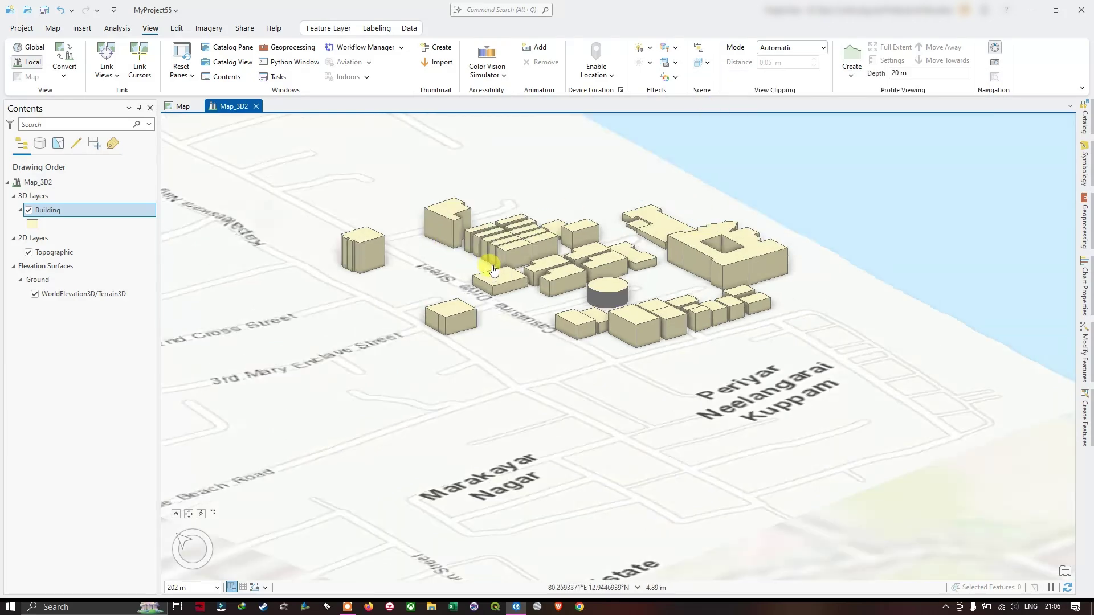
scroll(494, 270, "up", 3)
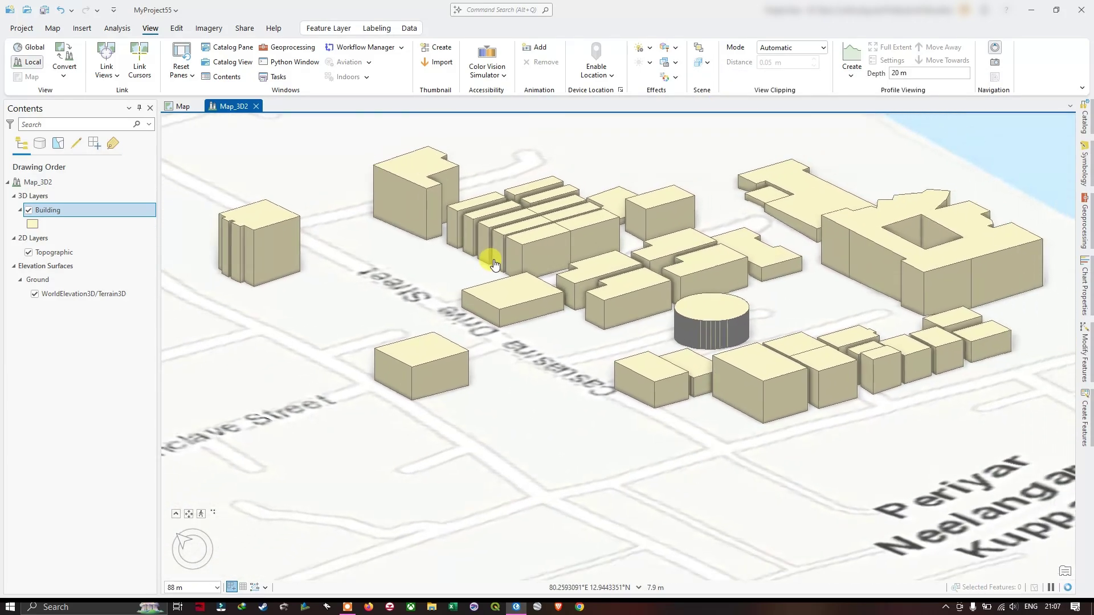
- Keep View Clipping on Automatic, switch to Parallel Drawing Mode, and reframe the buildings facing the sea
left_click(823, 50)
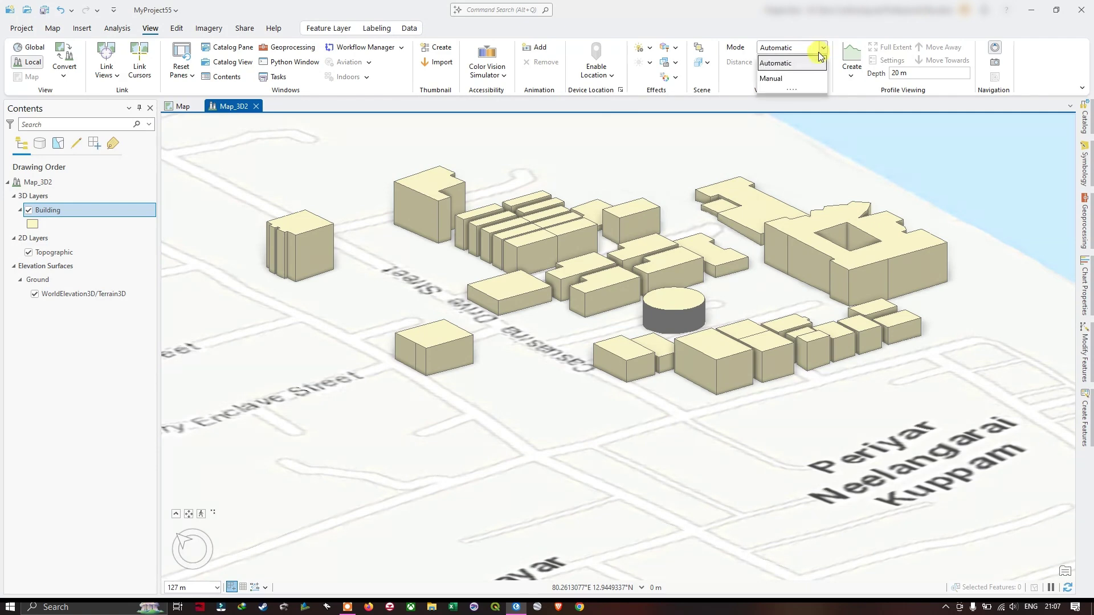
left_click(741, 78)
left_click(707, 64)
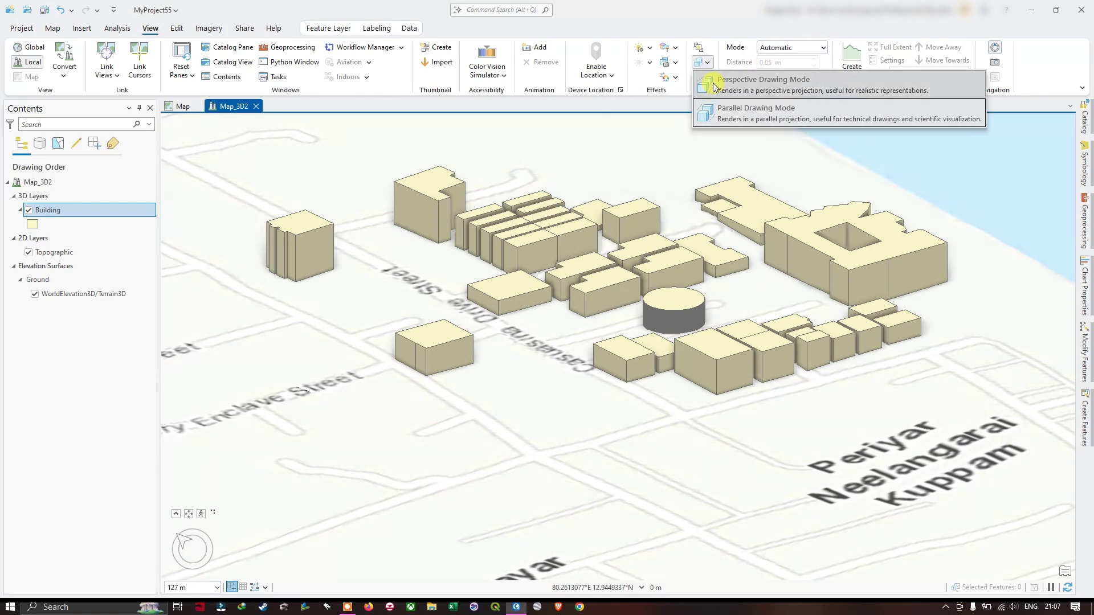
left_click(756, 114)
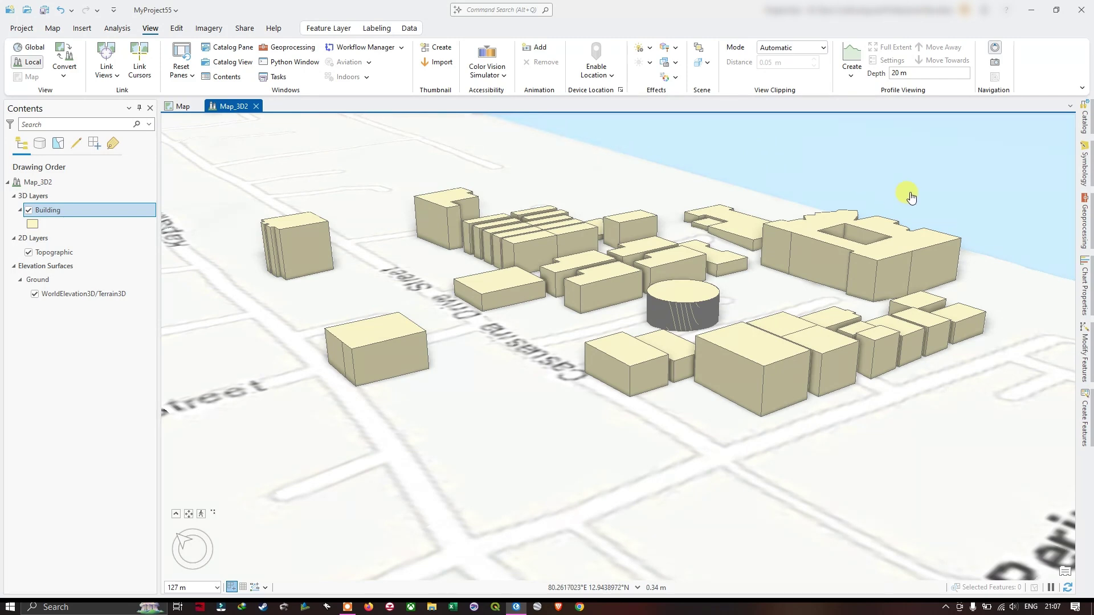
mouse_move(910, 192)
middle_mouse_down()
mouse_move(777, 200)
mouse_move(696, 176)
mouse_move(659, 193)
mouse_move(691, 168)
middle_mouse_up()
scroll(782, 163, "down", 5)
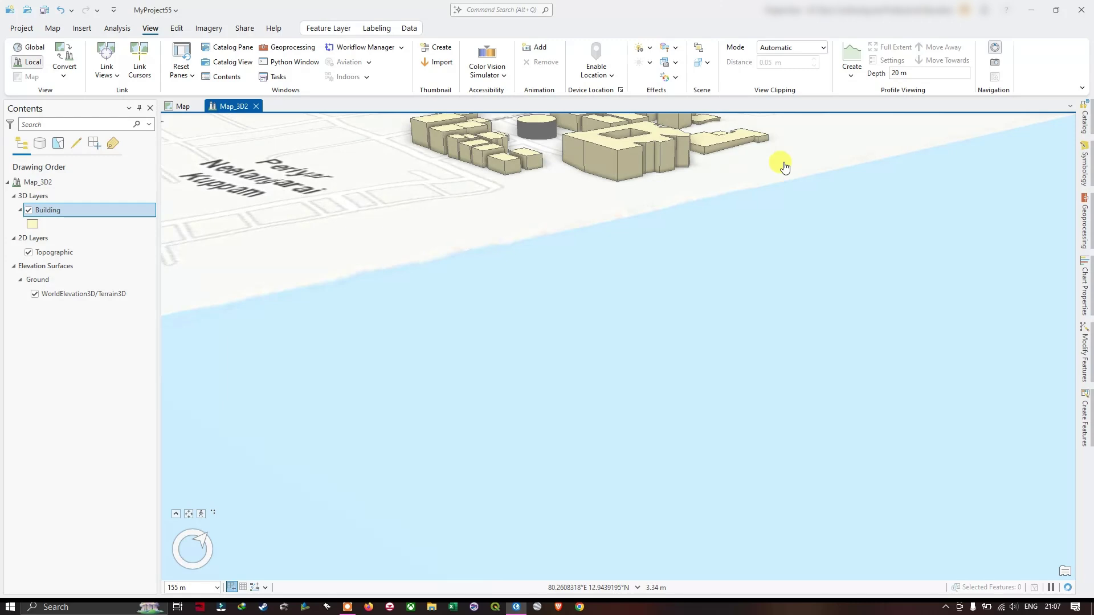
left_click_drag(769, 179, 692, 501)
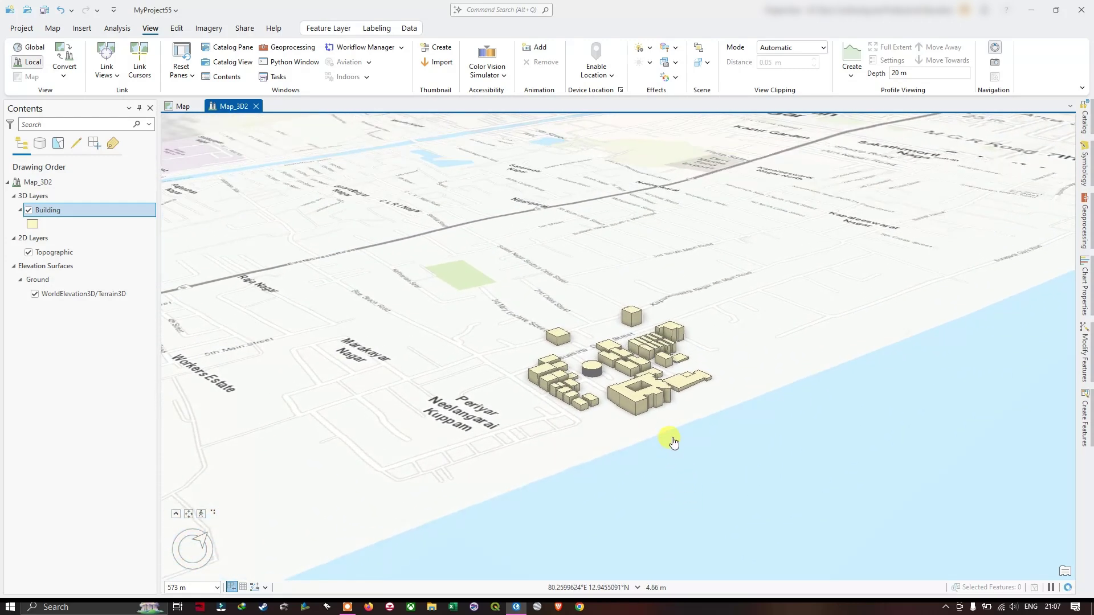
scroll(667, 425, "up", 4)
scroll(649, 386, "up", 1)
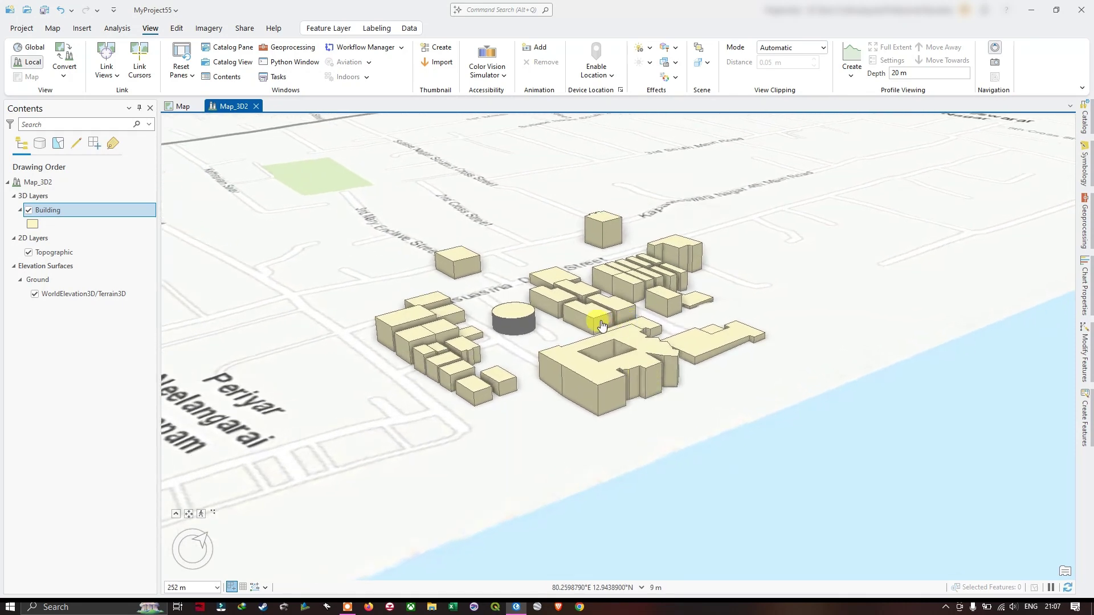
scroll(592, 310, "up", 2)
scroll(590, 309, "up", 1)
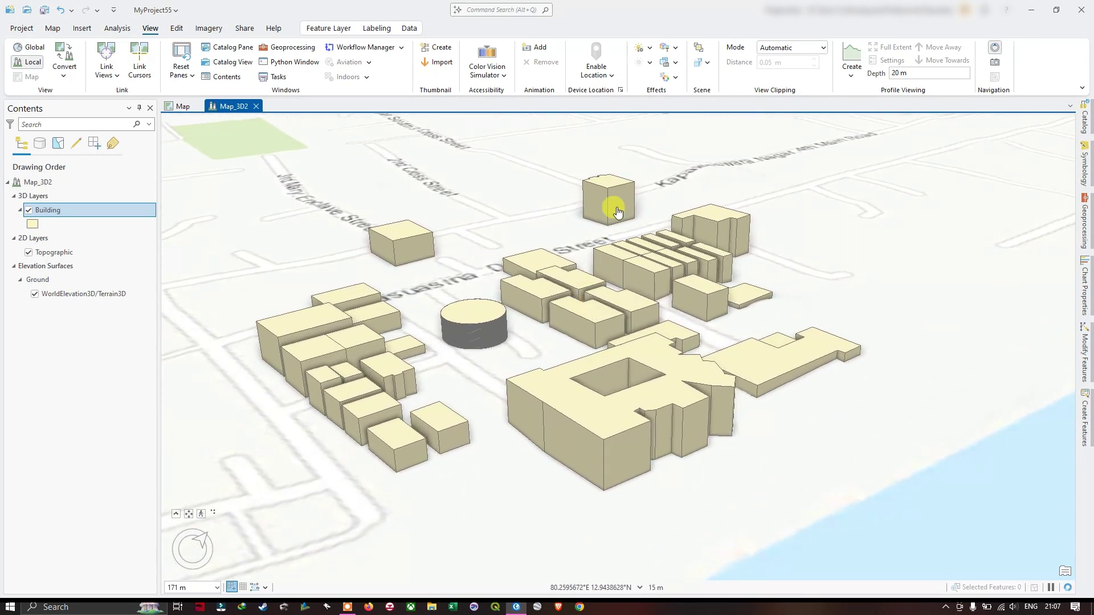
- Apply the Blueprint, Monochromatic and Black and White effects in turn, finishing with Toon
left_click(678, 48)
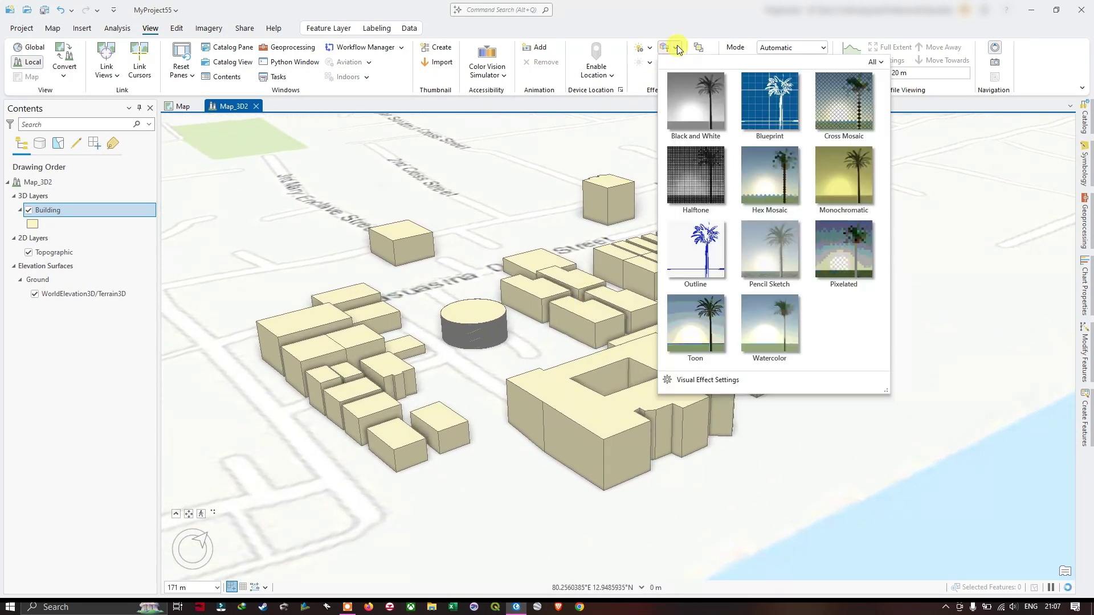
left_click(770, 118)
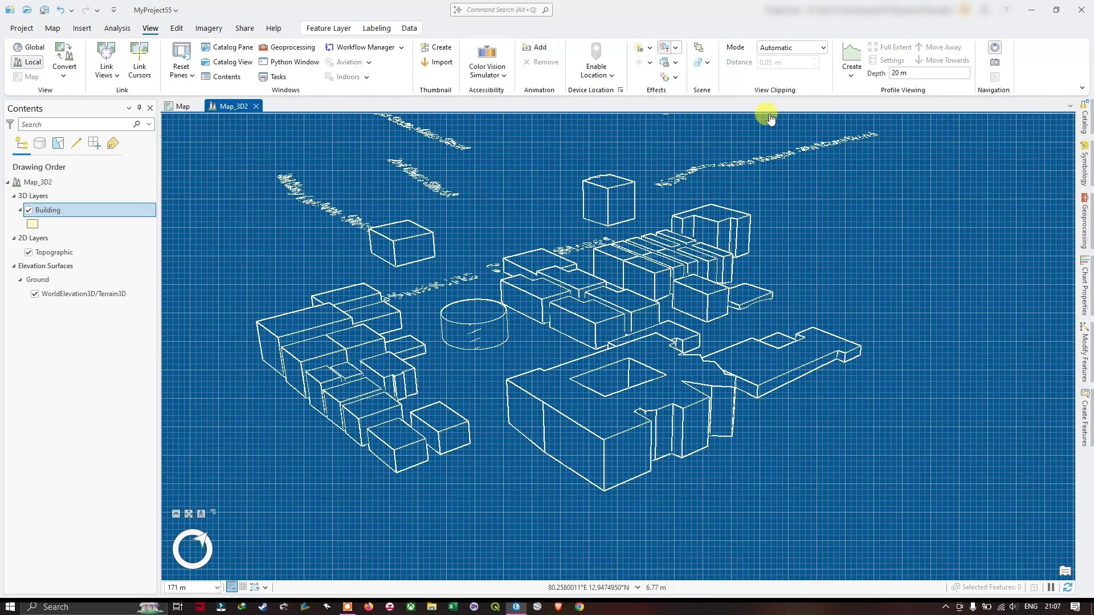
left_click(677, 49)
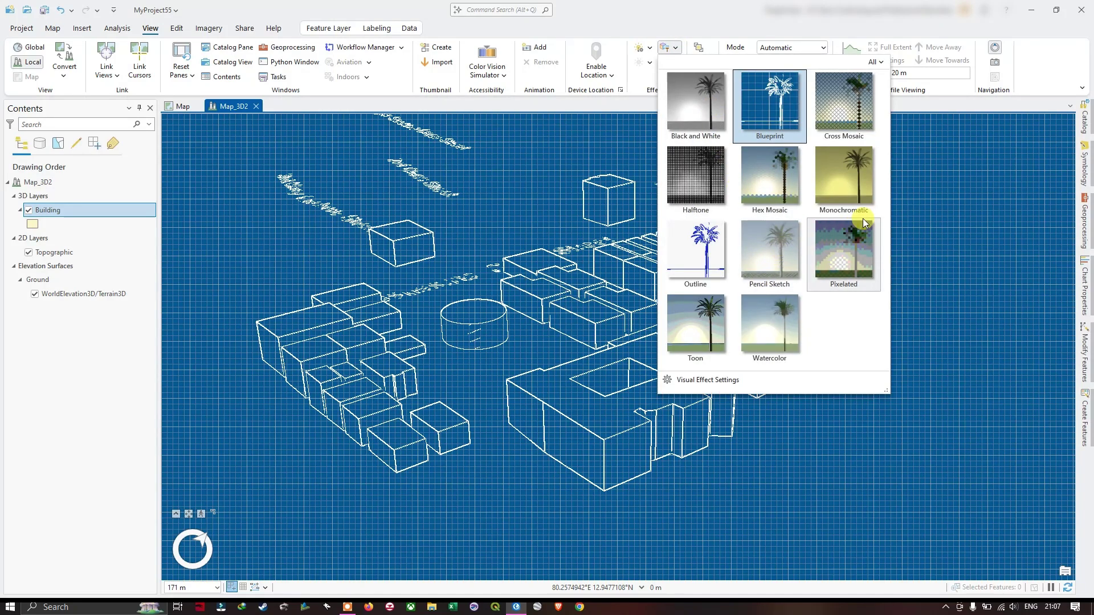
left_click(850, 179)
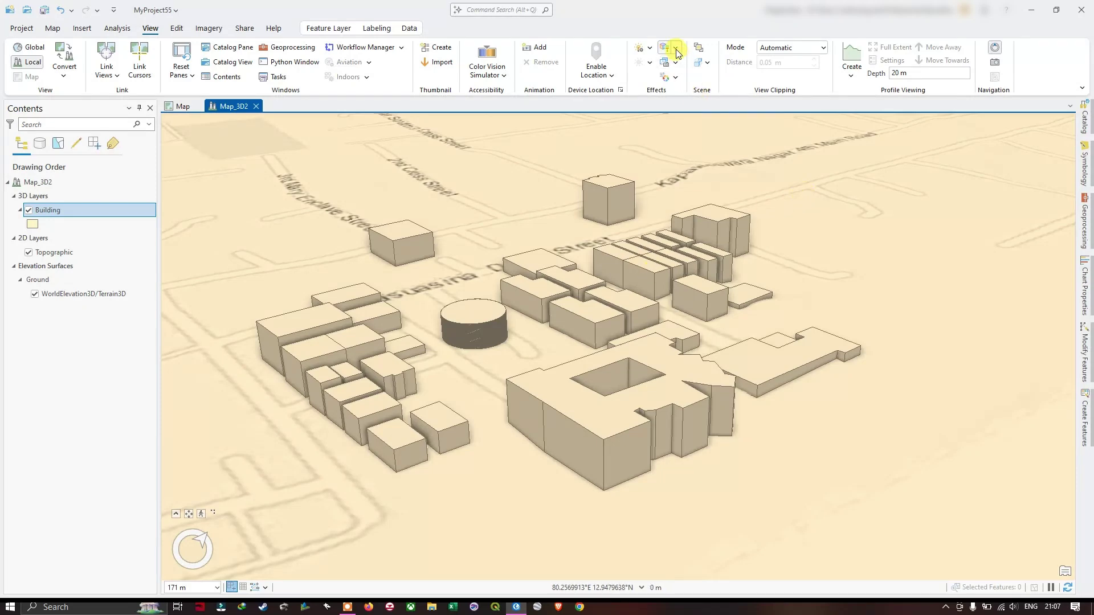
left_click(676, 49)
left_click(707, 109)
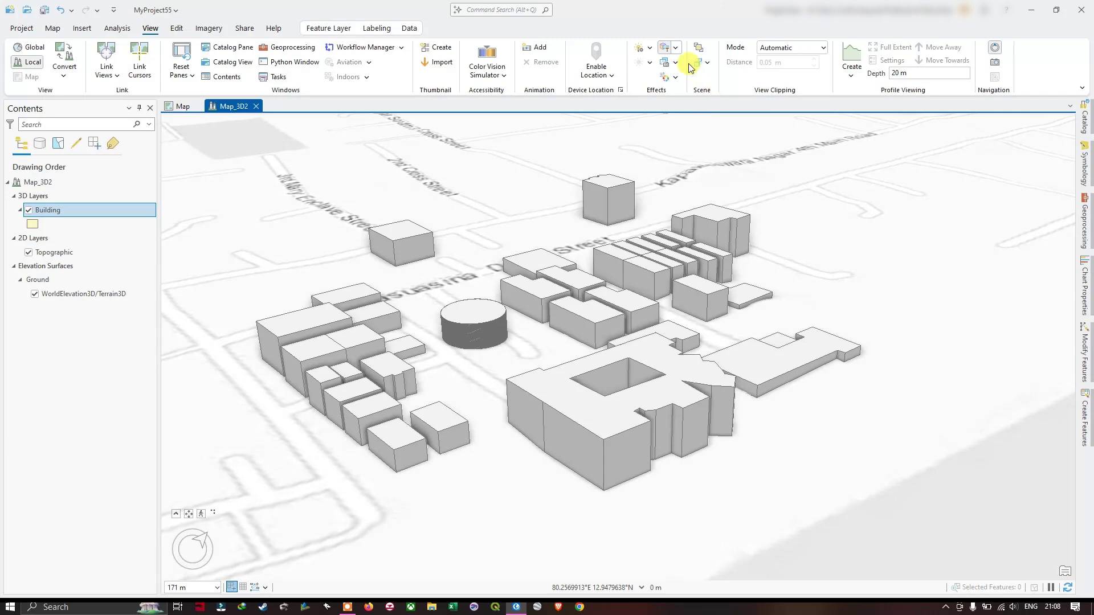
left_click(676, 47)
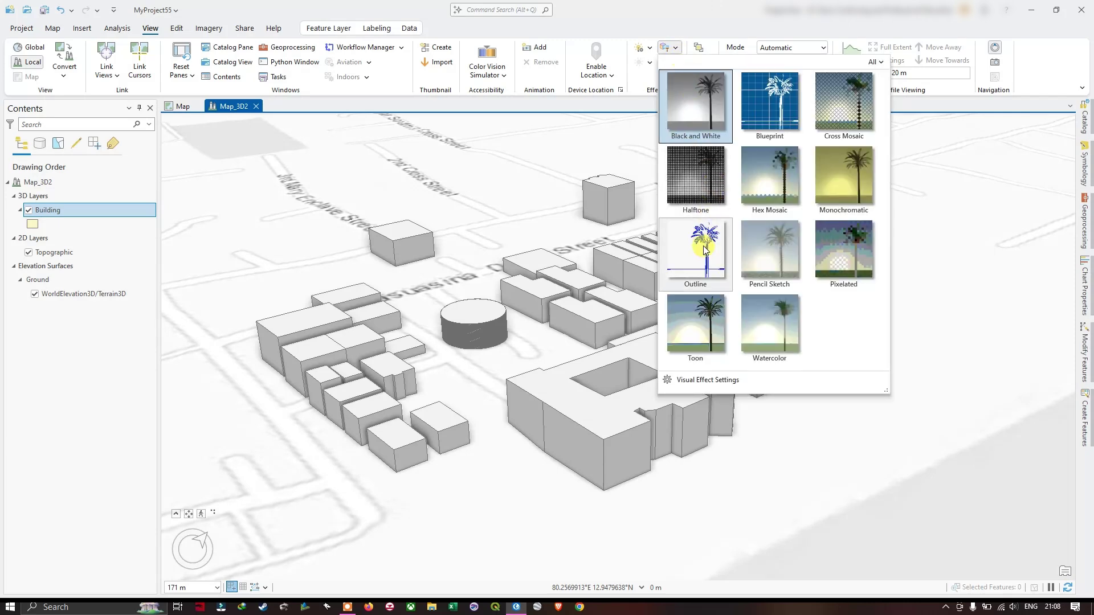
left_click(700, 330)
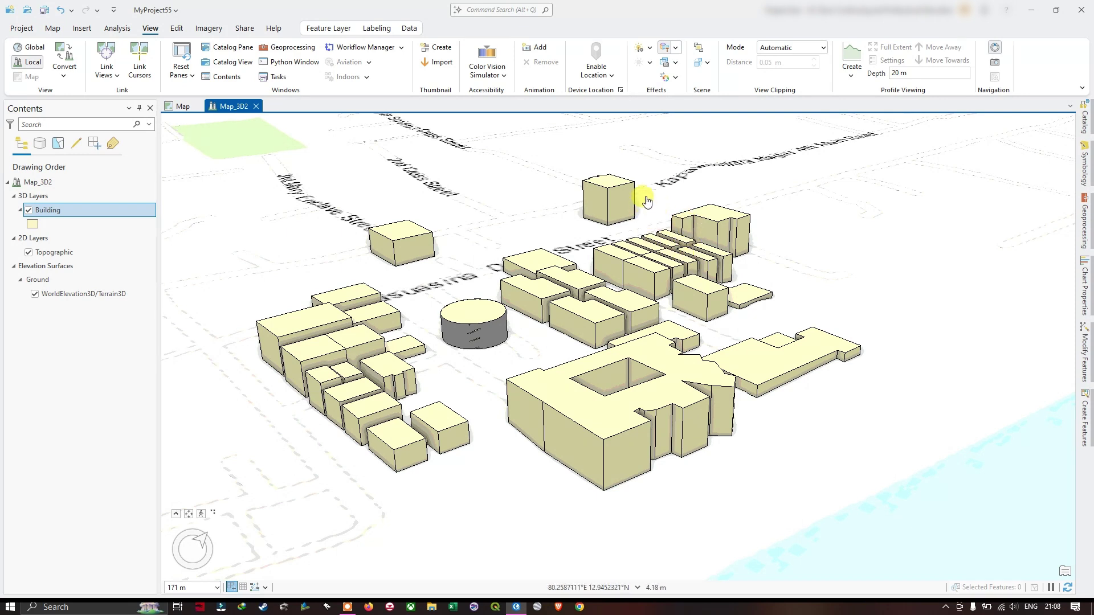
- Apply Bloom, Vignette and Grain postprocessing effects to the scene, tilting it slightly
left_click(676, 77)
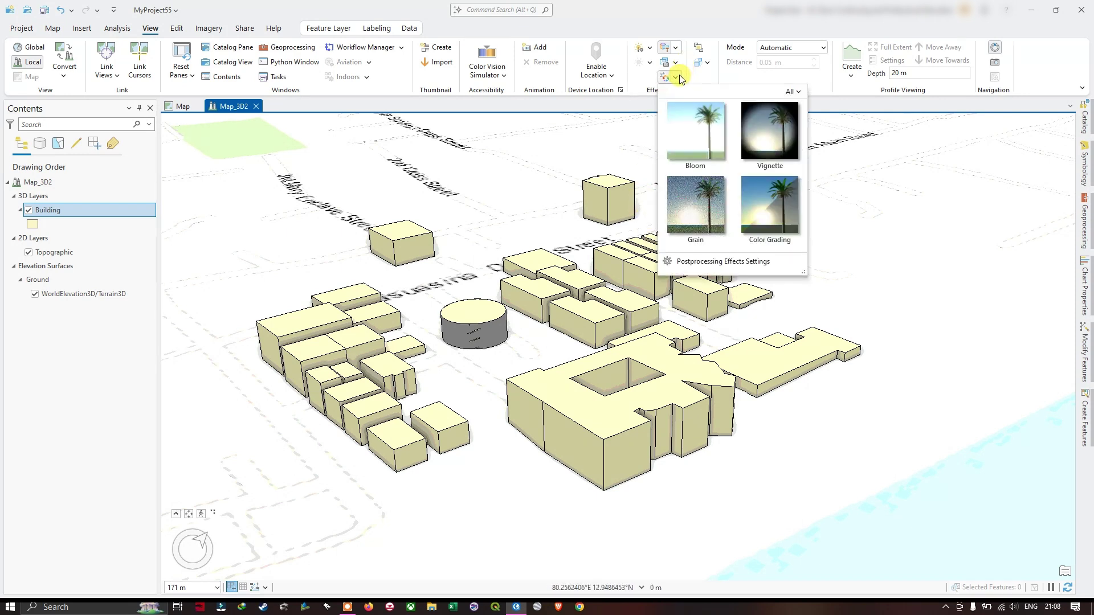
left_click(703, 142)
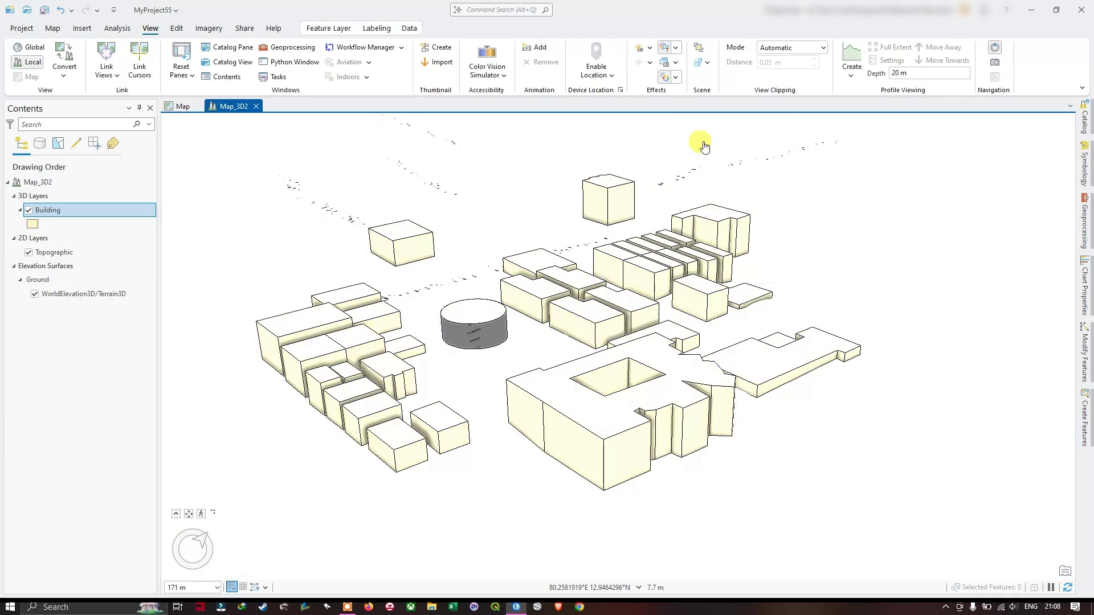
left_click(675, 77)
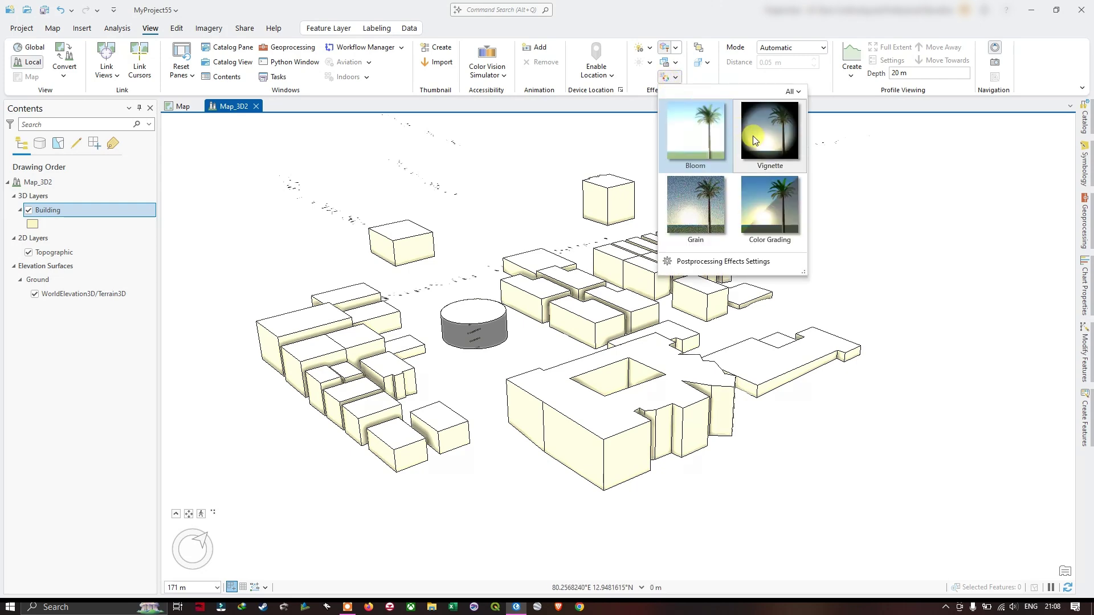
left_click(753, 137)
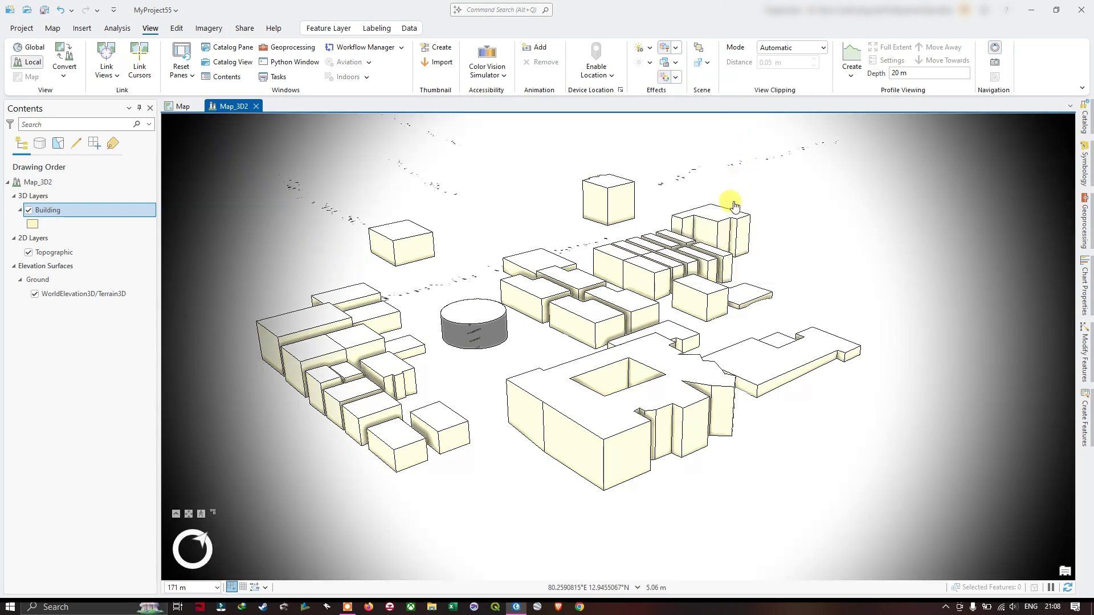
mouse_move(691, 197)
middle_mouse_down()
mouse_move(728, 214)
mouse_move(691, 227)
mouse_move(695, 182)
middle_mouse_up()
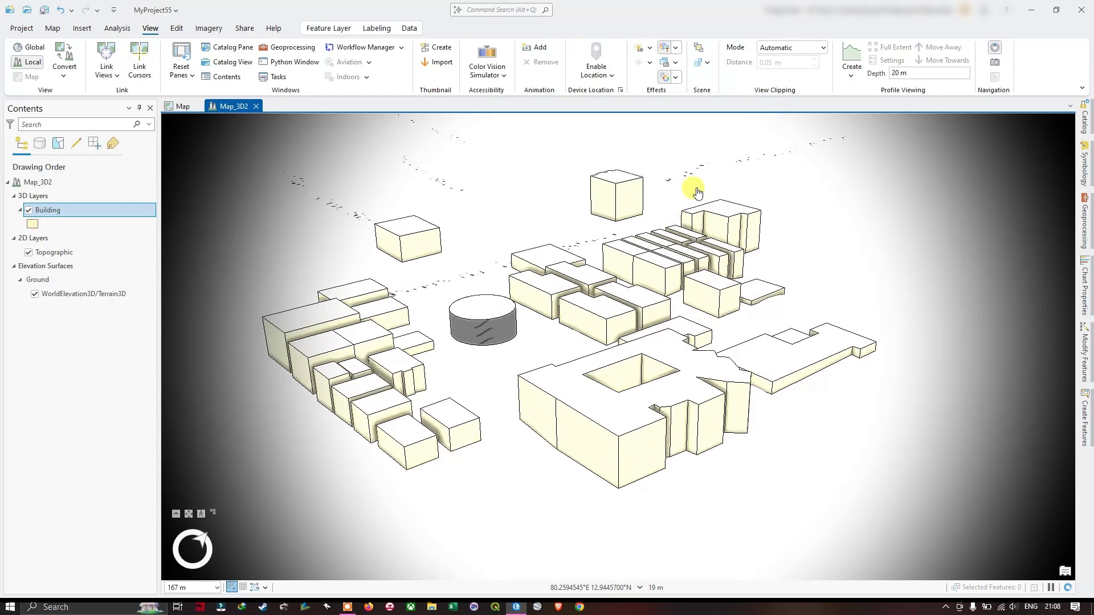
left_click(675, 77)
left_click(705, 206)
- Add color grading to give the buildings a light beige monochrome tint
left_click(678, 77)
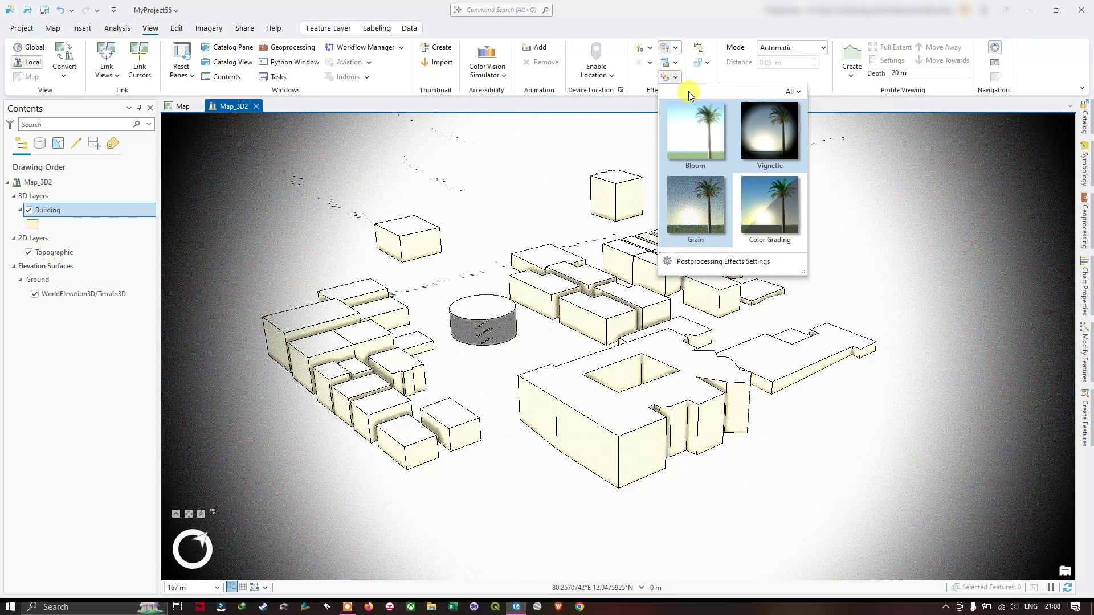
left_click(762, 220)
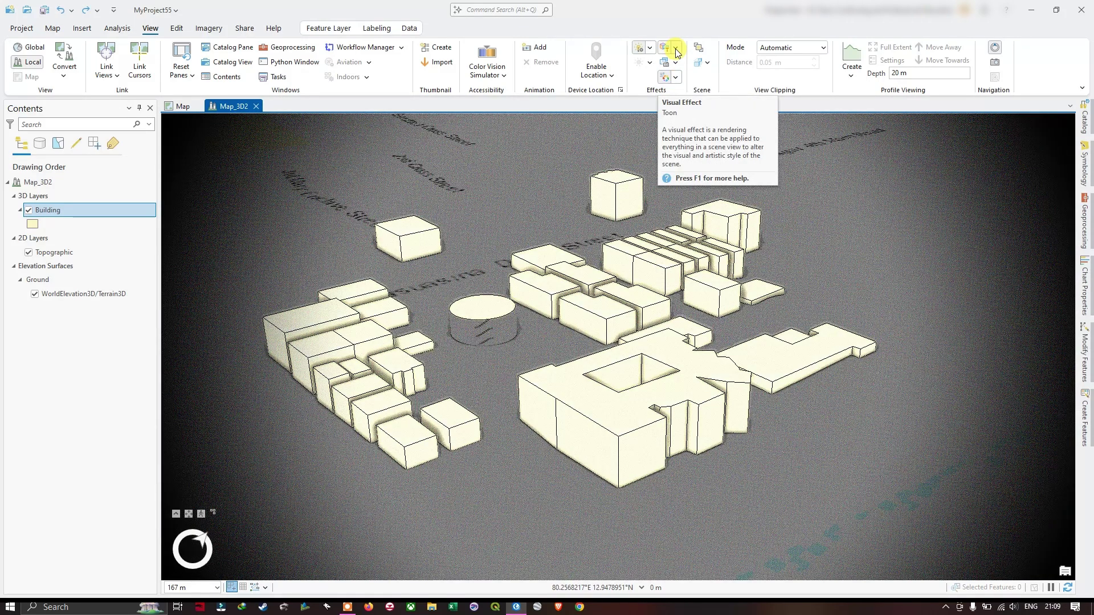
left_click(676, 53)
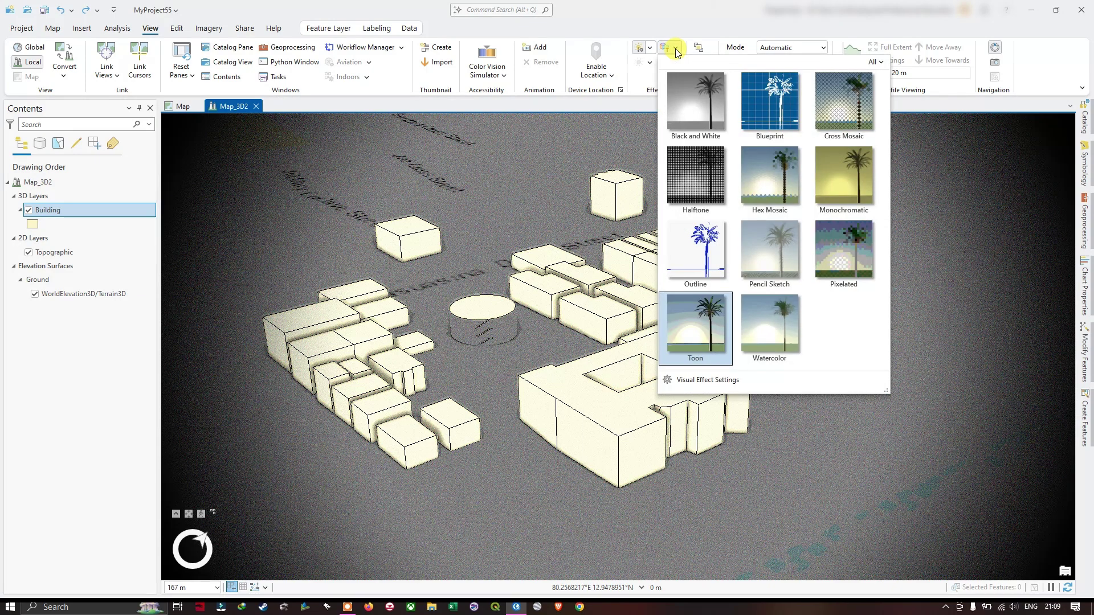
left_click(829, 174)
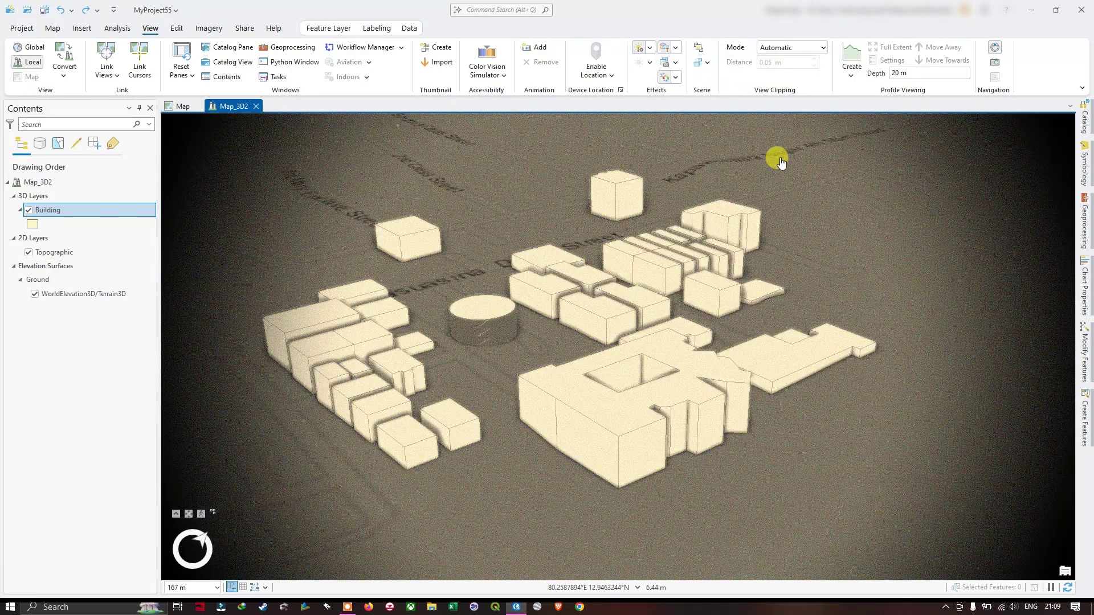
left_click(675, 77)
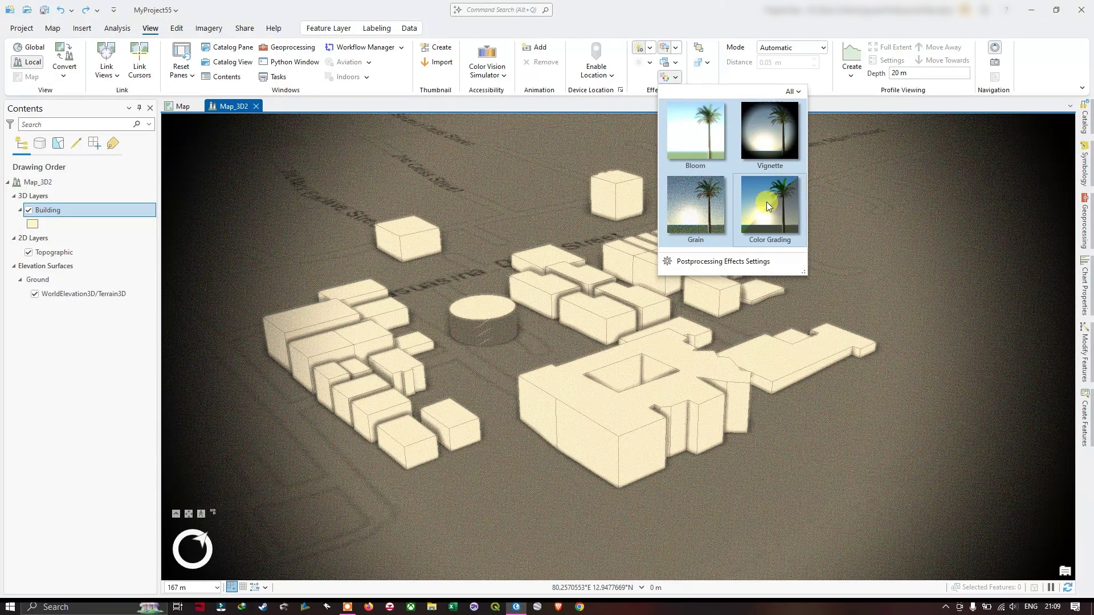
left_click(761, 205)
- Remove the Grain and Vignette effects from the scene
left_click(672, 76)
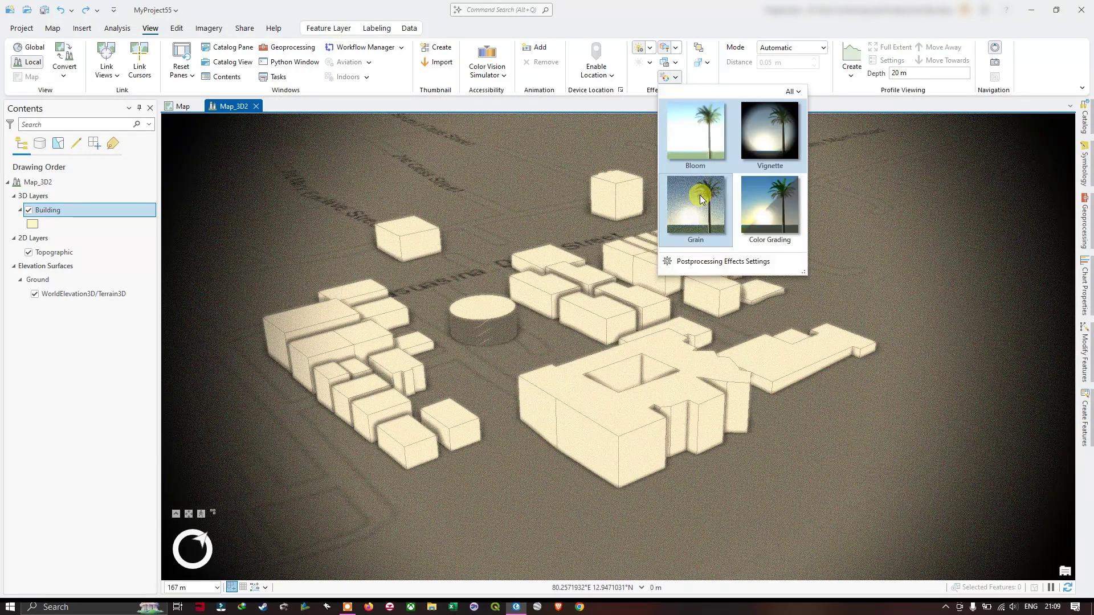
left_click(700, 195)
left_click(675, 77)
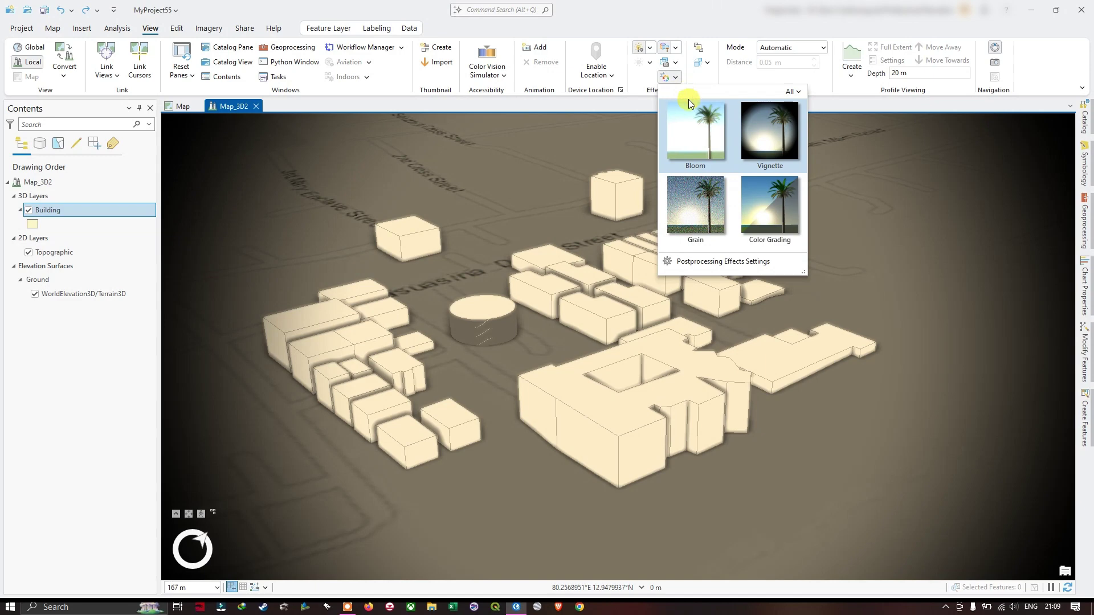
left_click(733, 151)
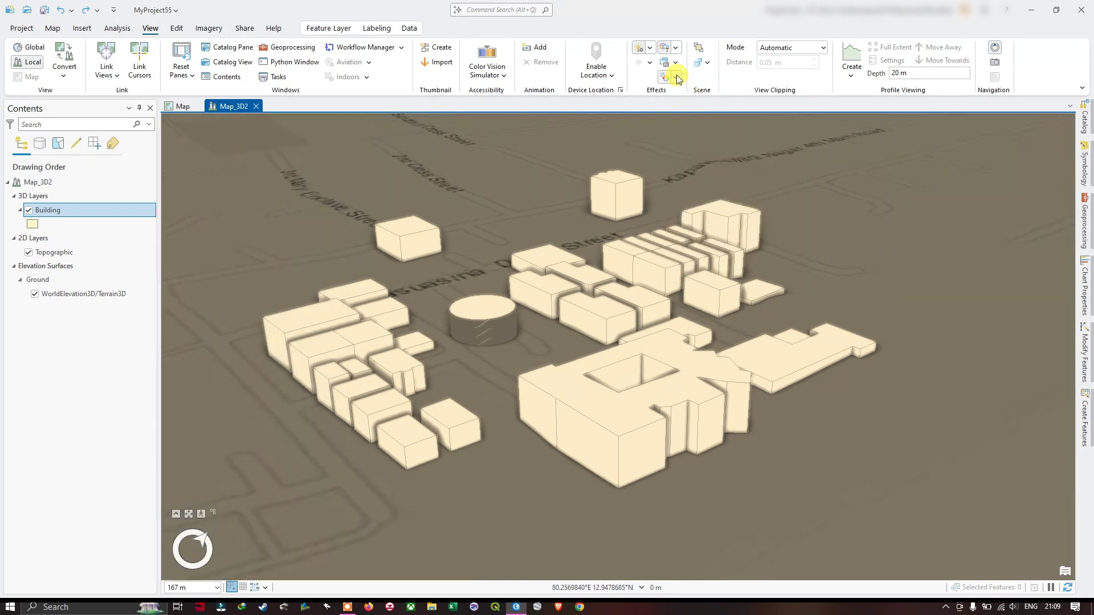
left_click(674, 76)
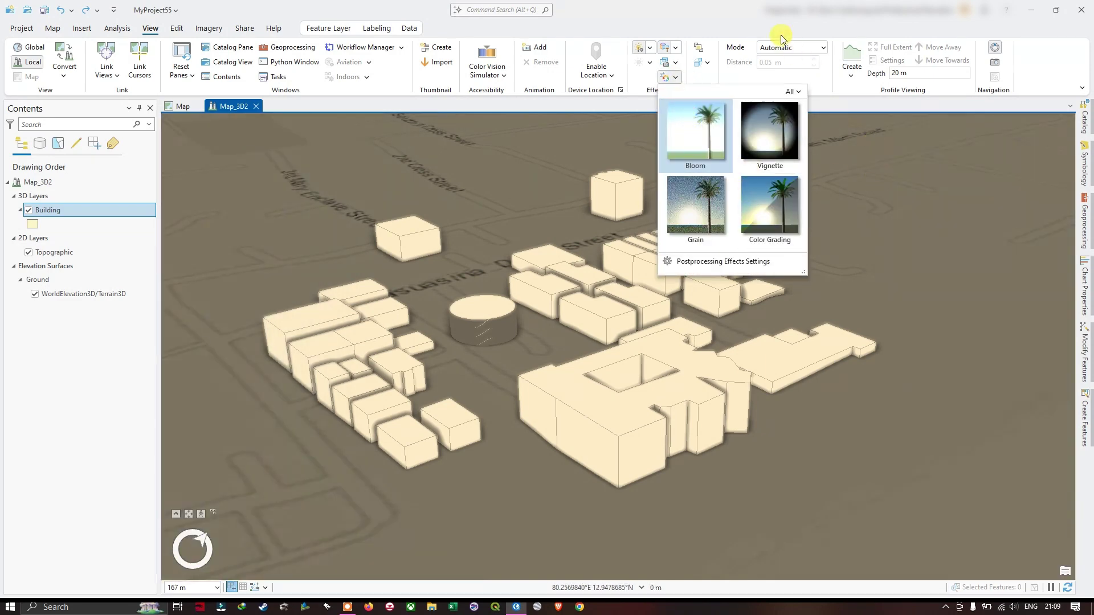
left_click(735, 29)
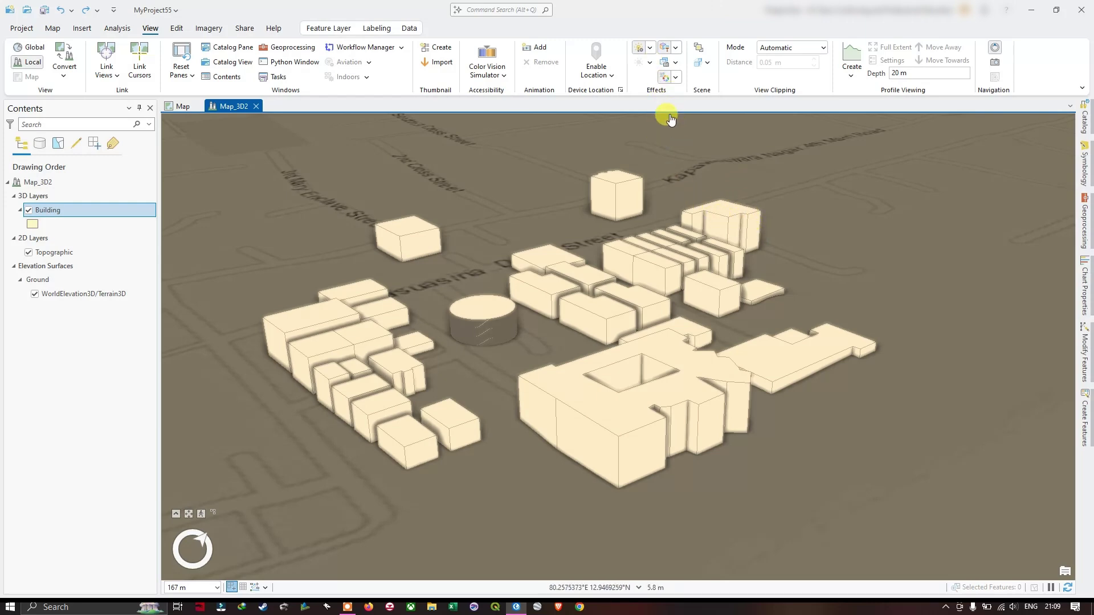
- Replace the sepia tint with the Black and White visual effect on Map_3D2
left_click(639, 47)
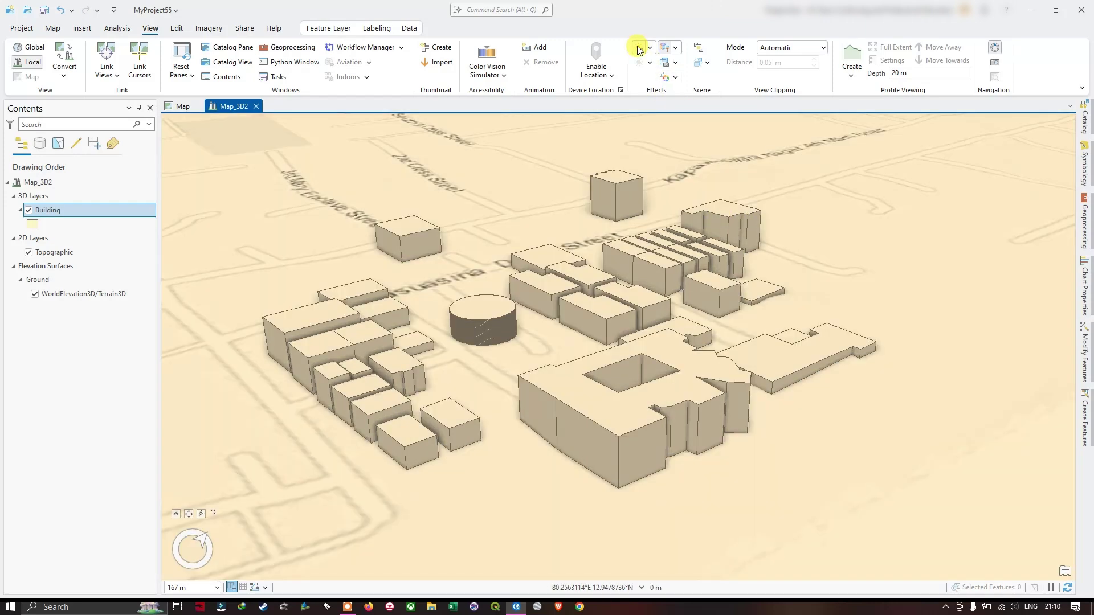
left_click(679, 48)
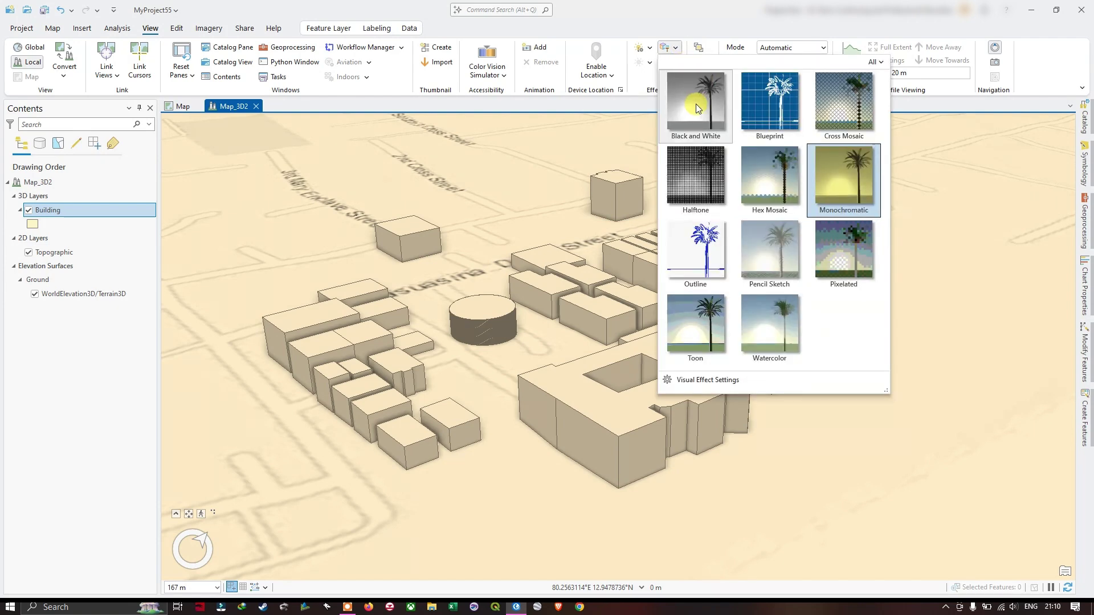
left_click(695, 103)
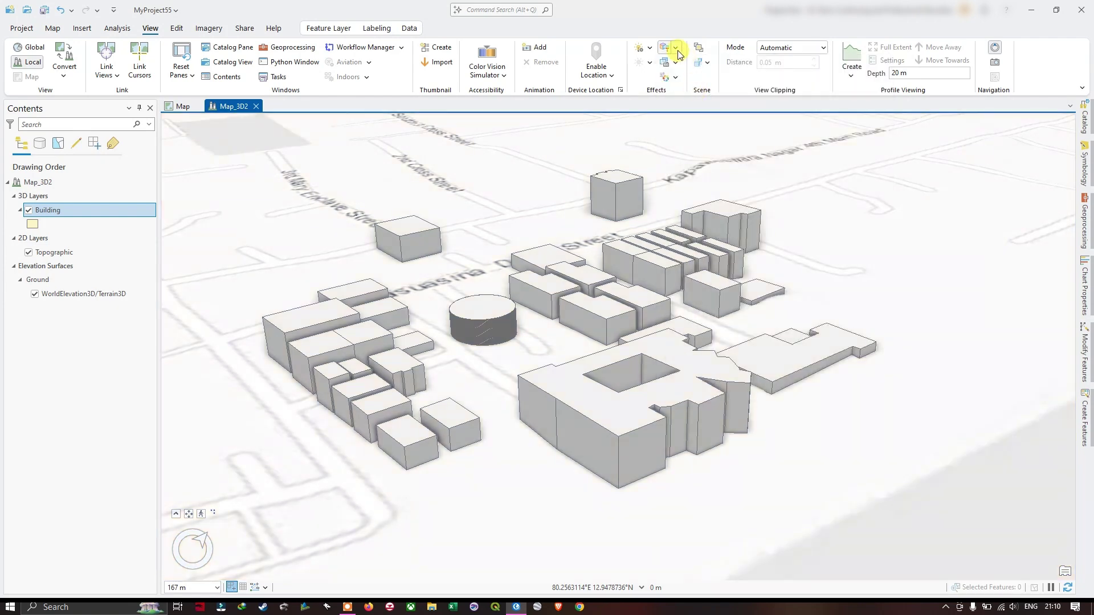
left_click(675, 47)
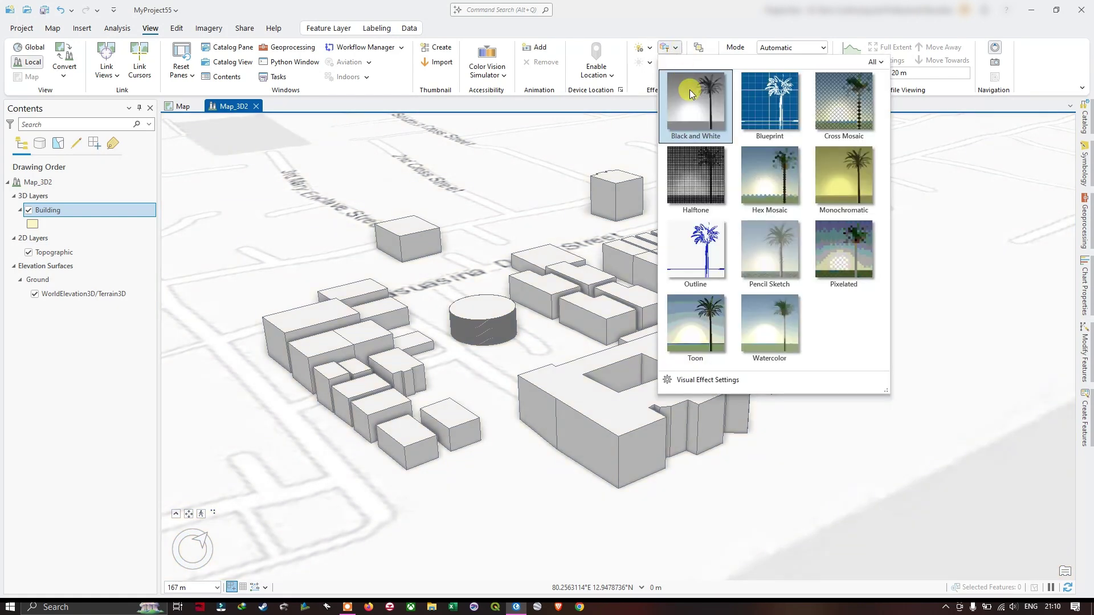
left_click(694, 104)
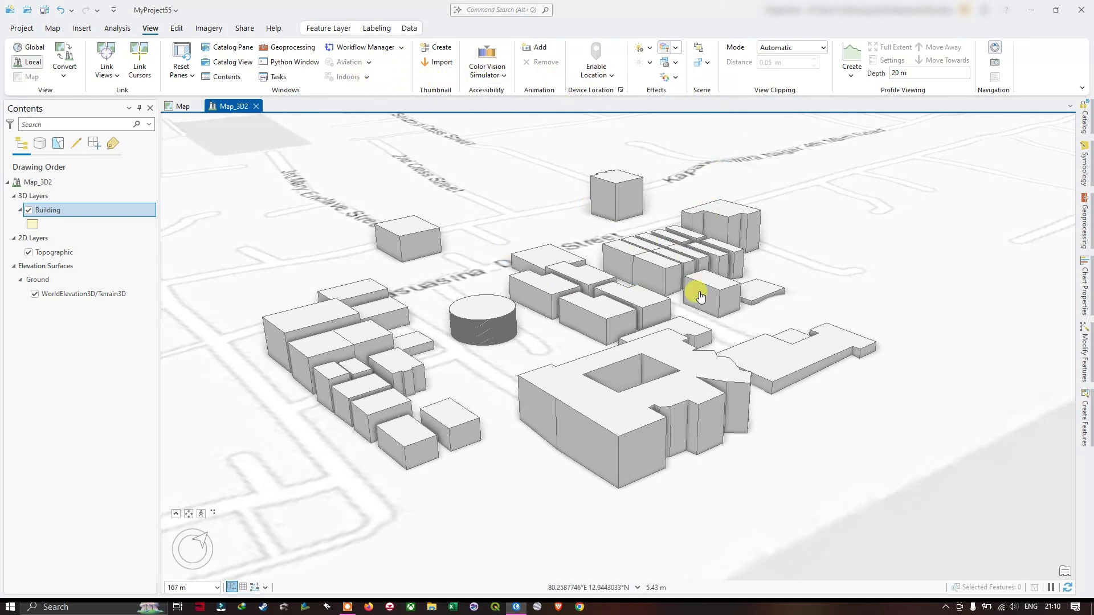
scroll(695, 293, "down", 3)
scroll(701, 302, "up", 3)
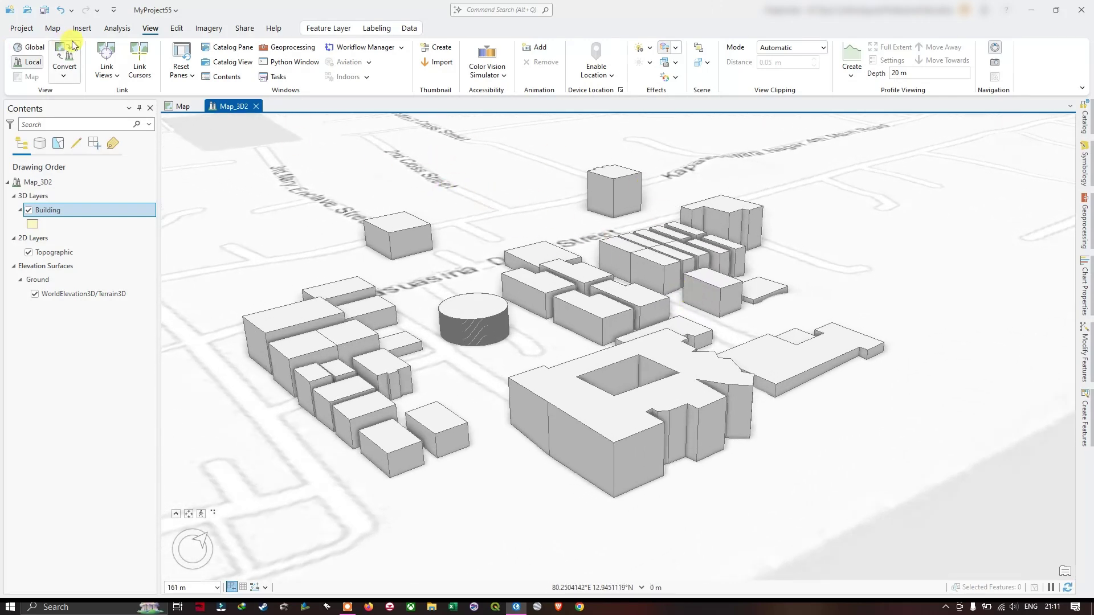
- Browse the 3D basemaps, then use Capture To Clipboard to copy the scene image
left_click(52, 28)
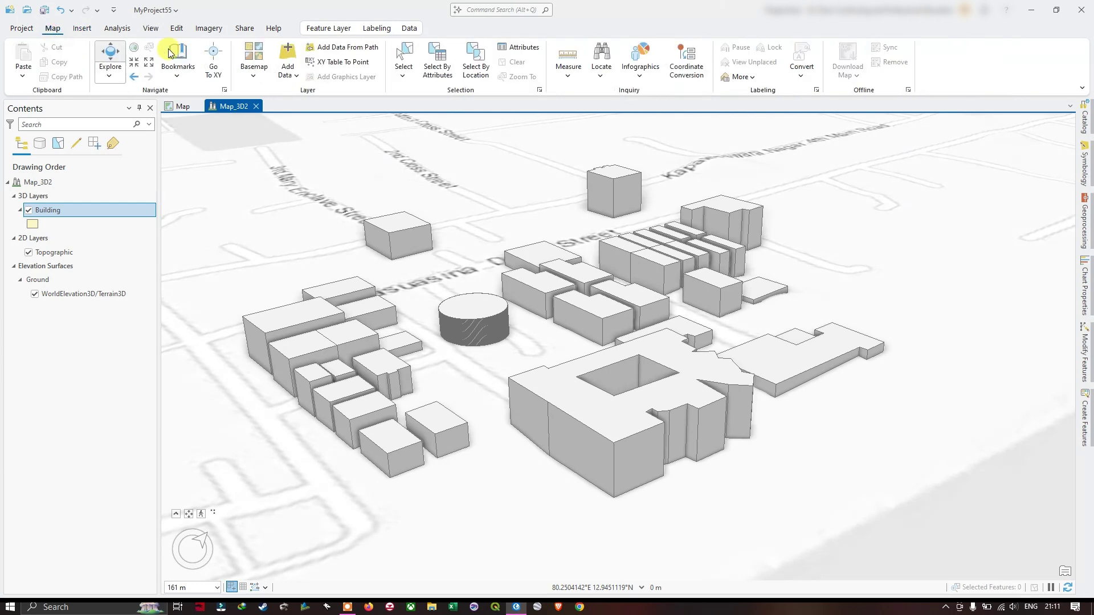
left_click(255, 78)
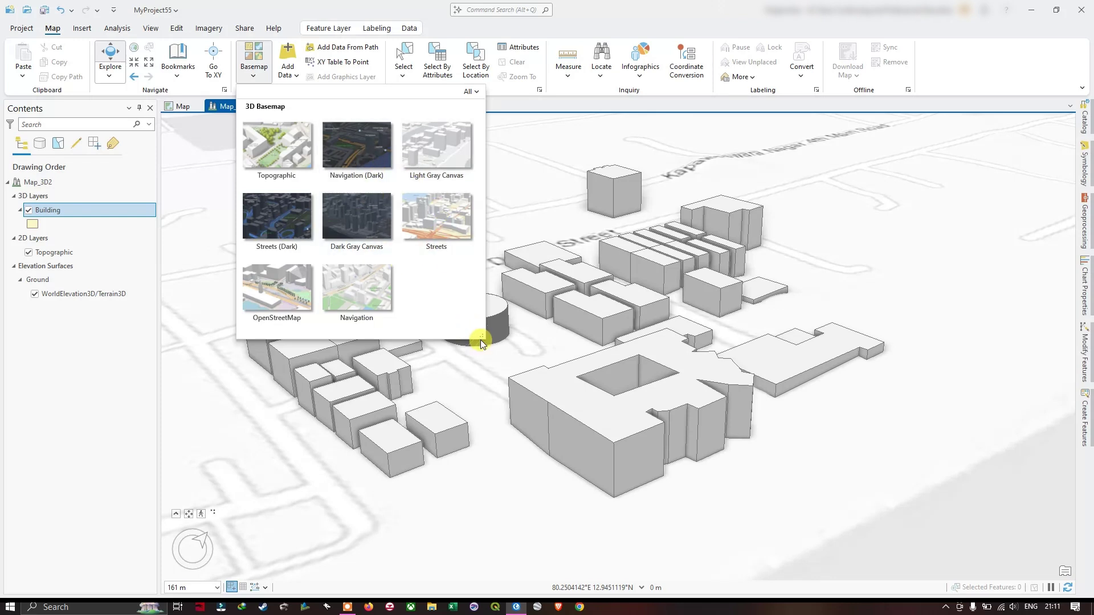
left_click_drag(478, 335, 484, 426)
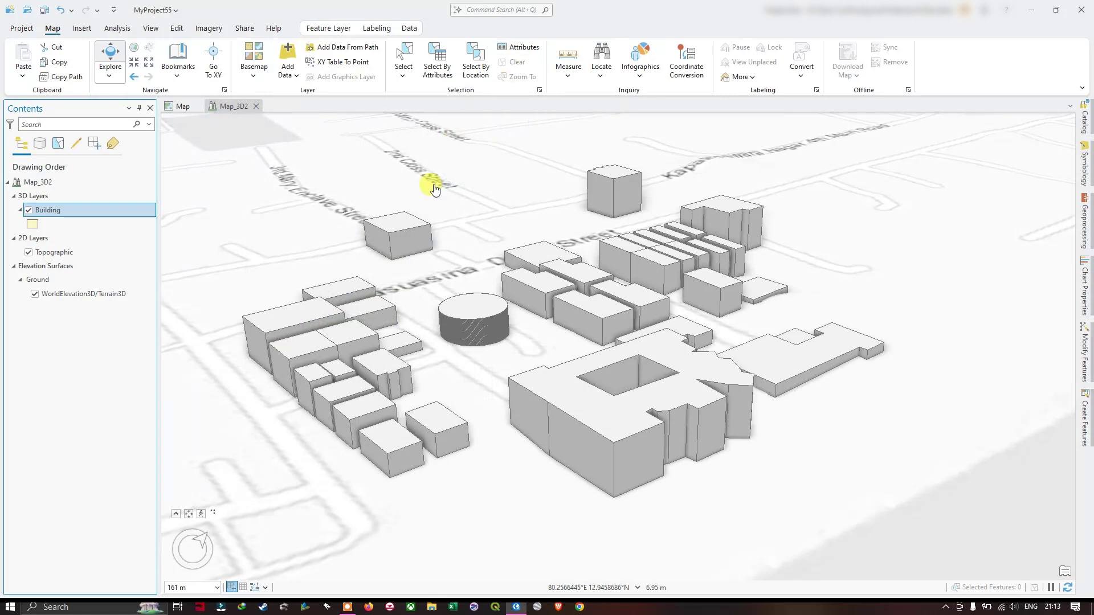
left_click(245, 32)
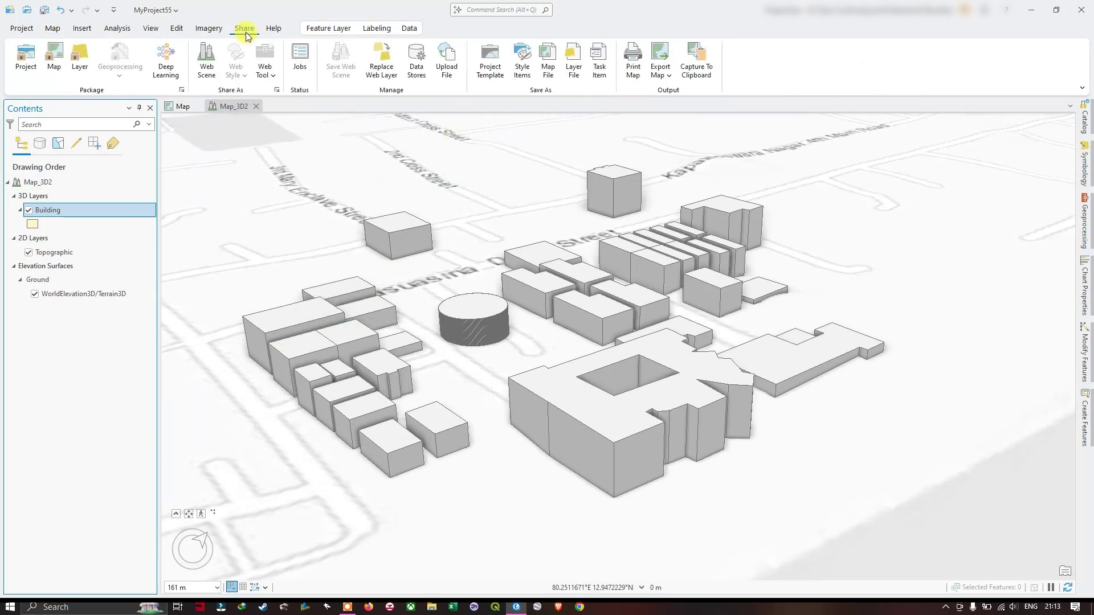
left_click(705, 74)
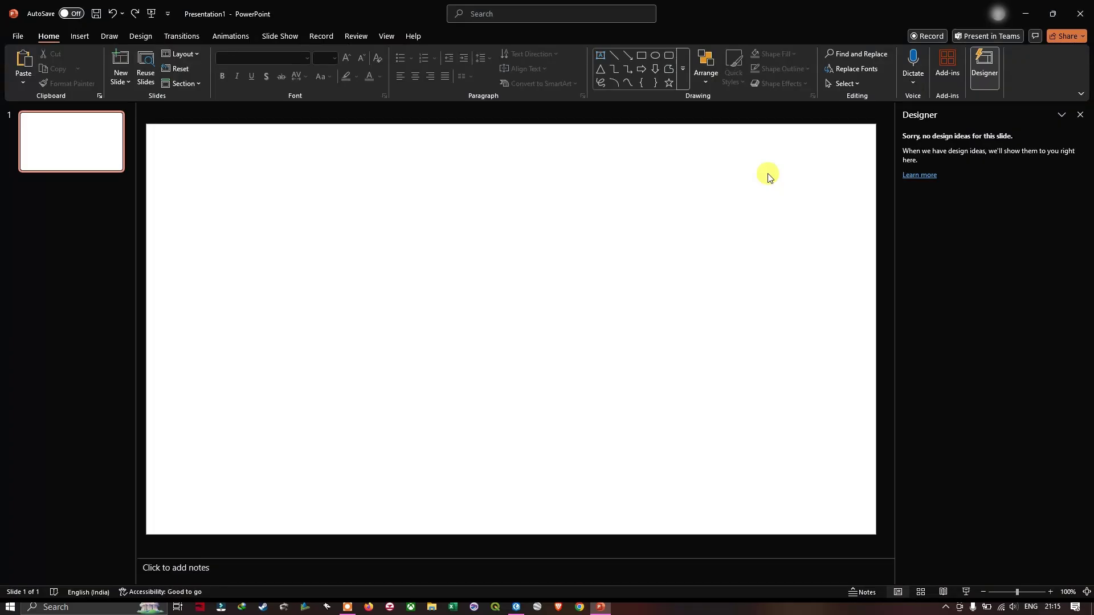
- Paste the captured scene onto PowerPoint's first slide and switch back to ArcGIS Pro
key("ctrl+v")
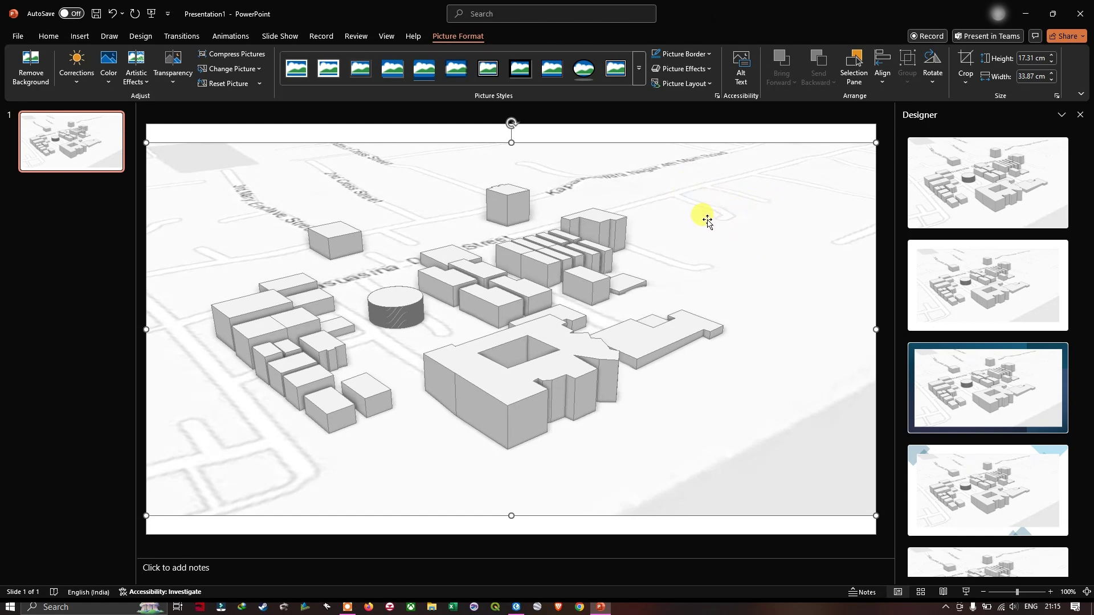
key("alt+Tab")
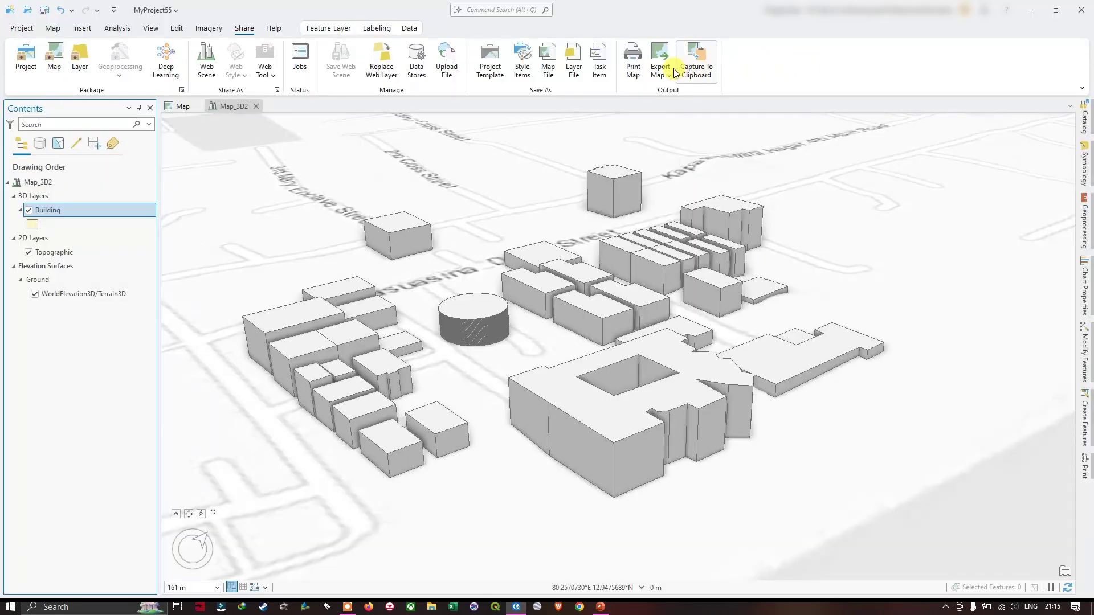
- Open Print Map for Map_3D2 with Microsoft Print to PDF, Letter, Portrait
left_click(633, 69)
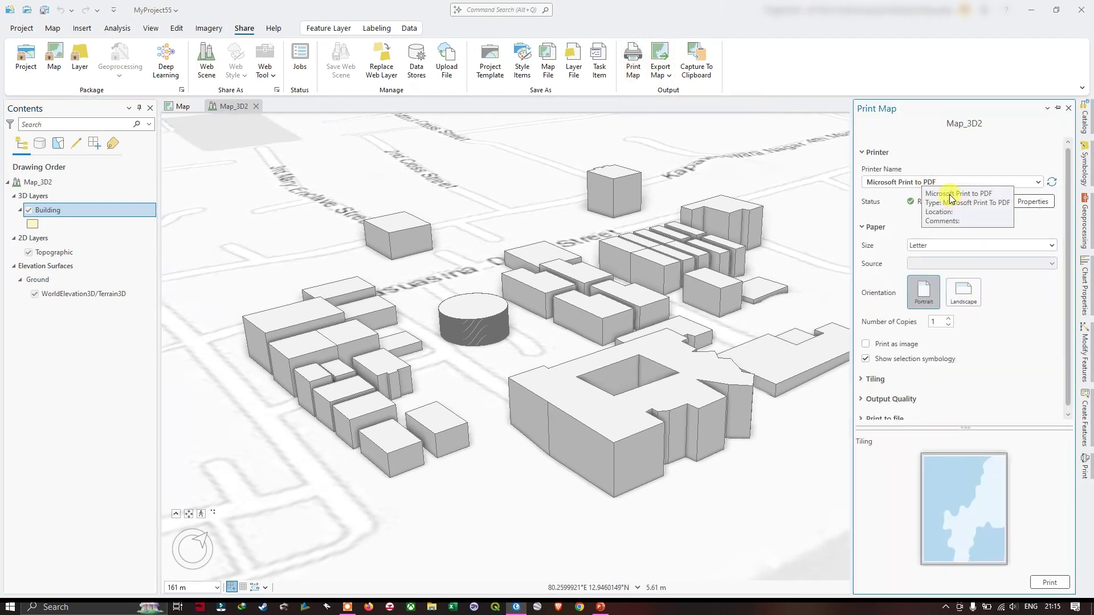